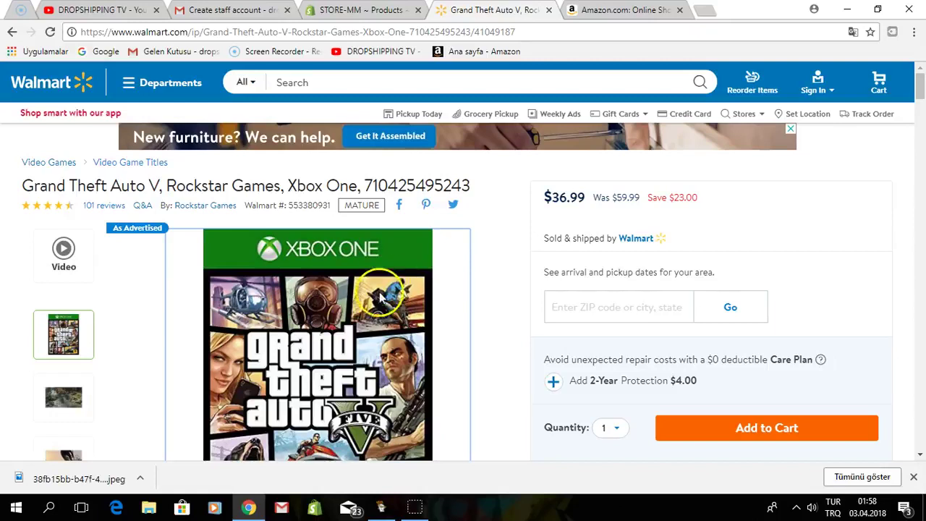
Switch from the Walmart listing to the Shopify product list and start adding a new product
scroll(381, 312, "down", 1)
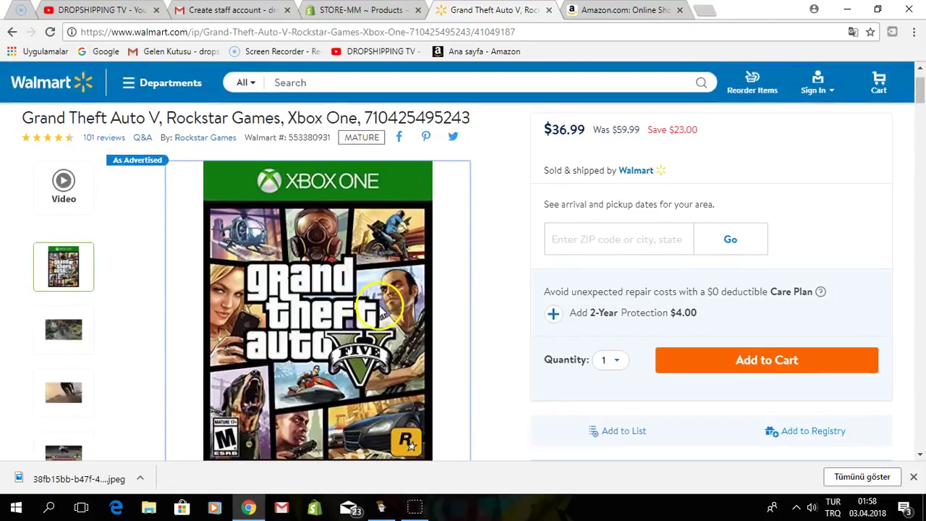
scroll(381, 313, "up", 1)
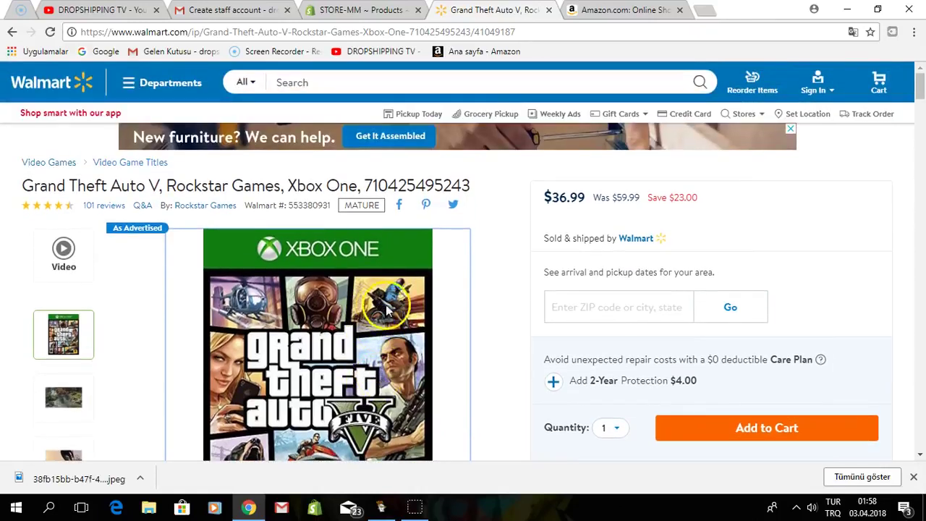
left_click(389, 11)
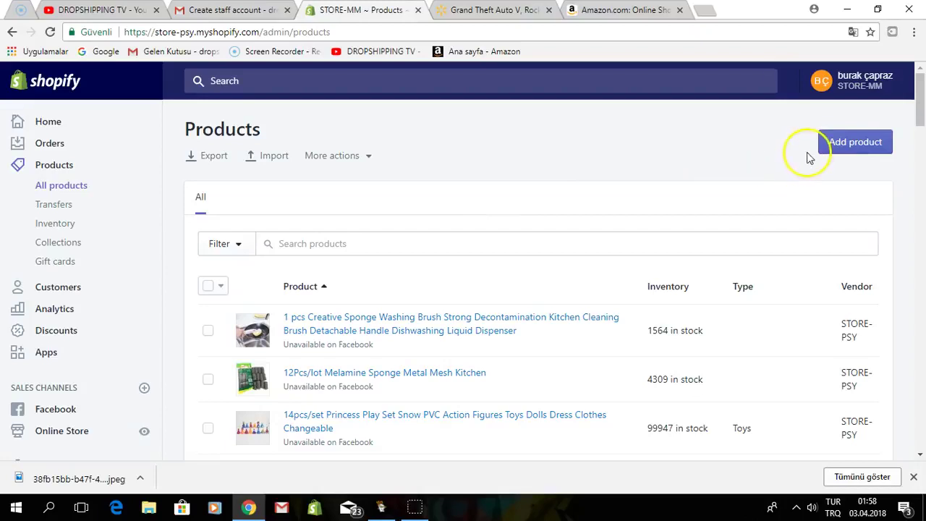
left_click(851, 152)
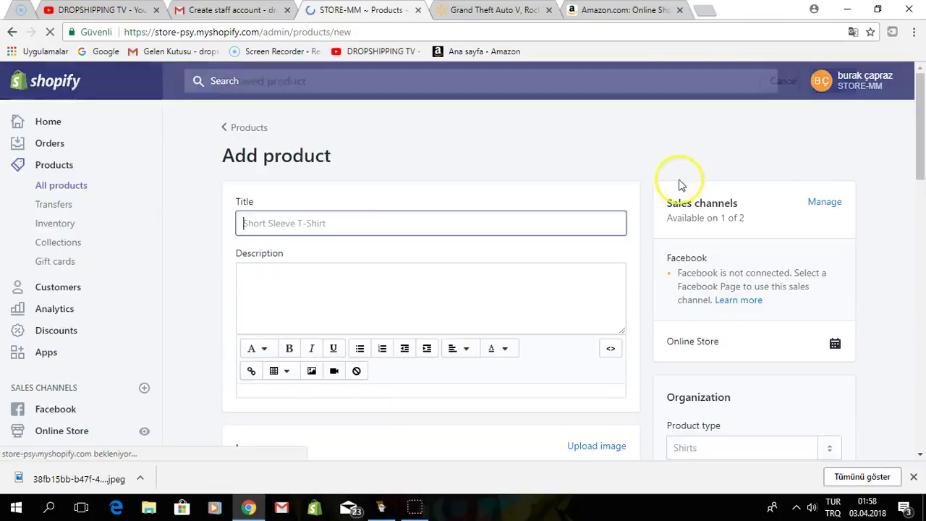
left_click(493, 10)
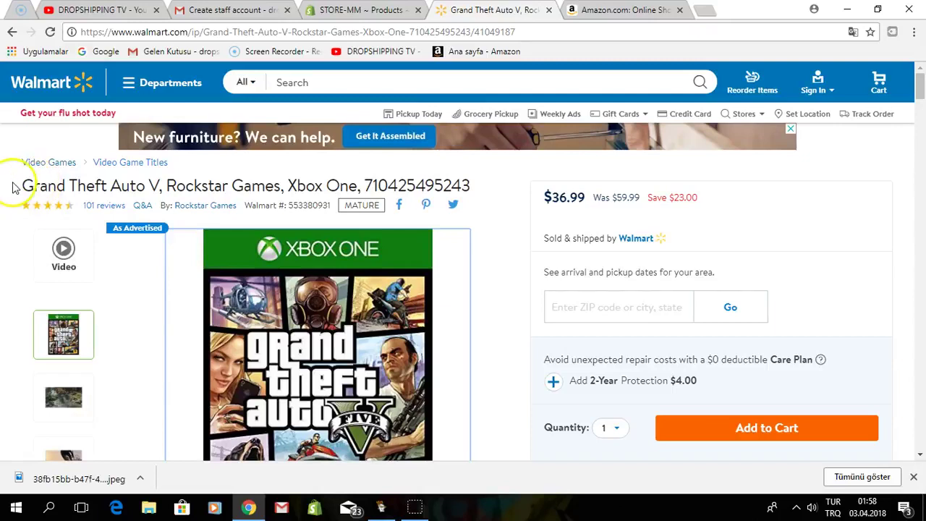
left_click_drag(20, 185, 243, 185)
left_click(298, 167)
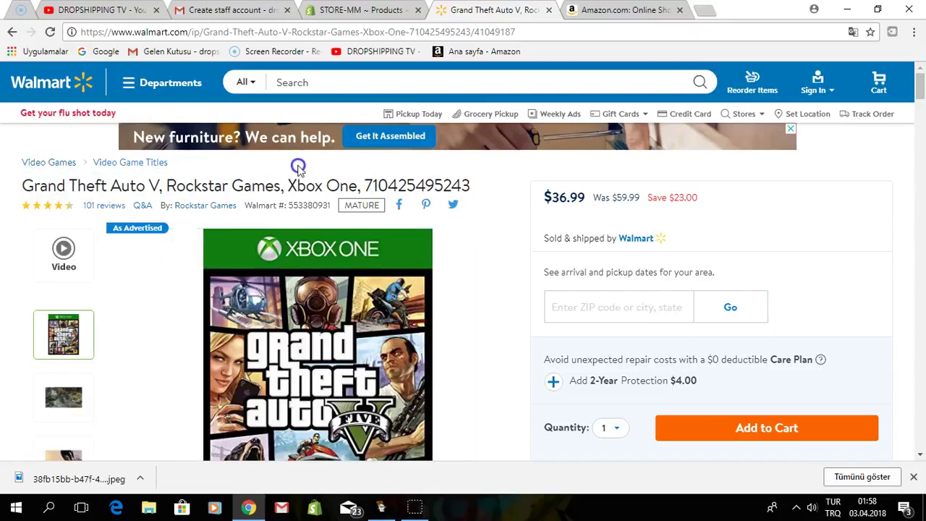
left_click_drag(21, 185, 470, 188)
right_click(450, 187)
left_click(478, 201)
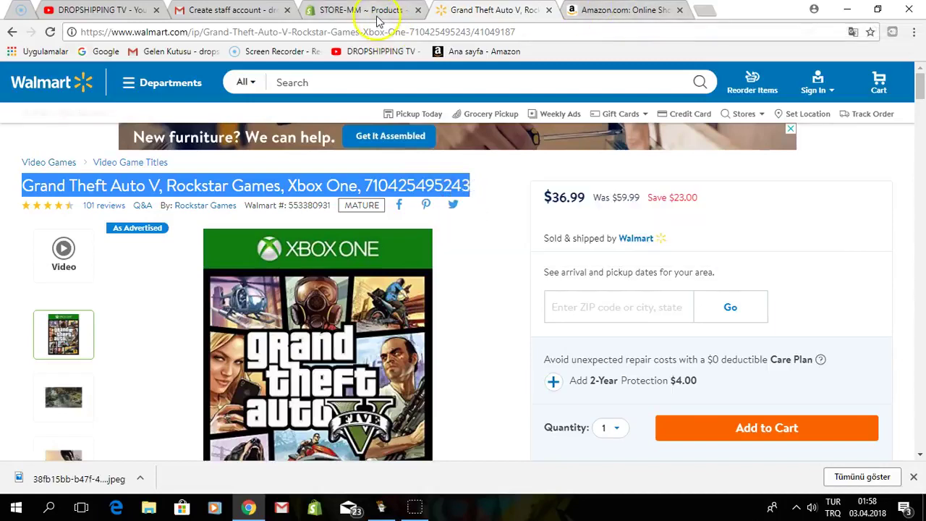
left_click(366, 10)
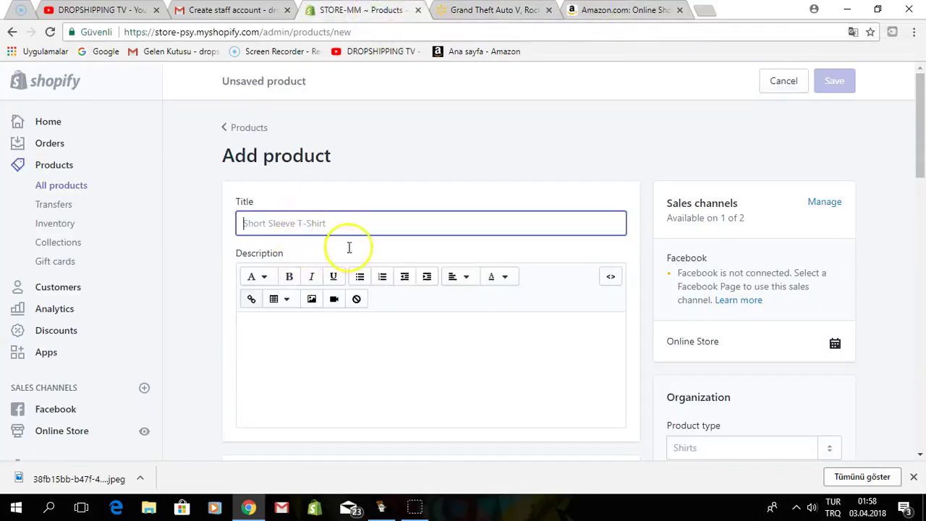
right_click(305, 225)
left_click(341, 306)
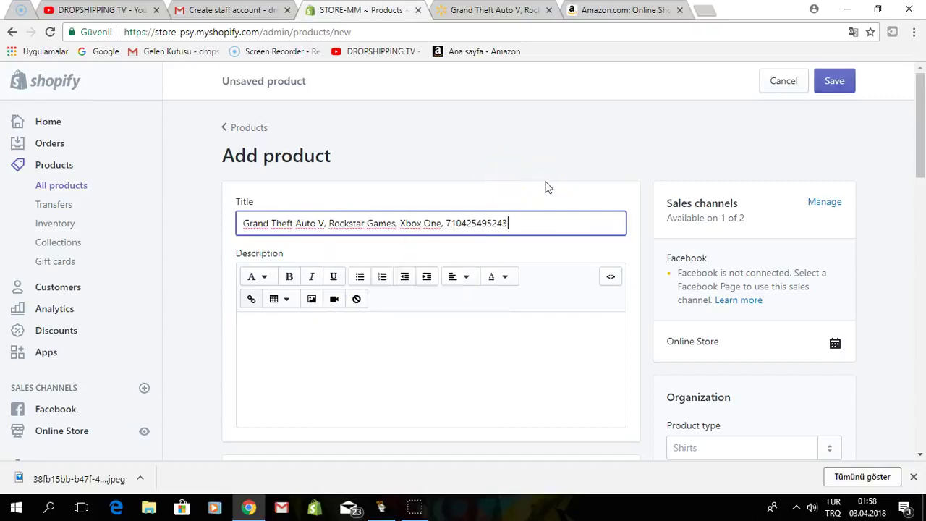
Upload the first Grand Theft Auto V cover from the "ürün oluşturma" folder as a product image
scroll(551, 296, "down", 1)
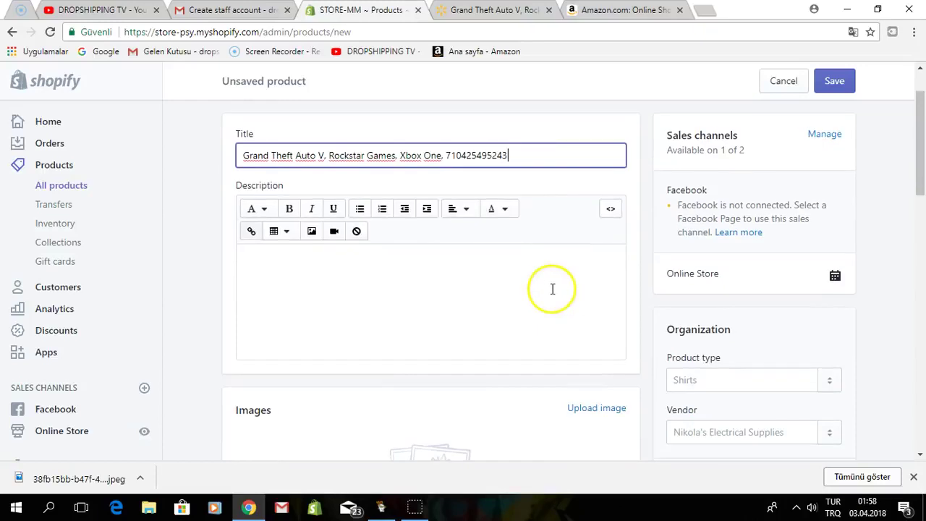
scroll(552, 289, "down", 1)
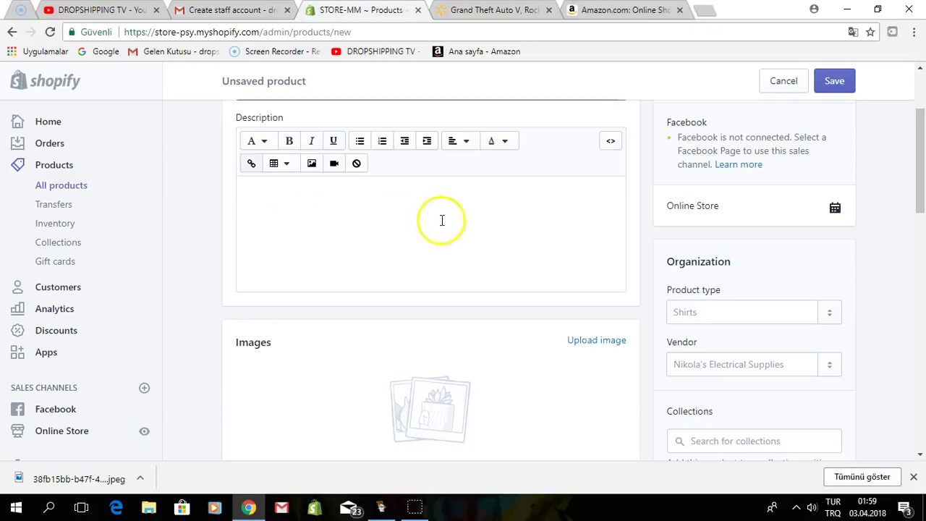
scroll(393, 265, "down", 1)
left_click(582, 275)
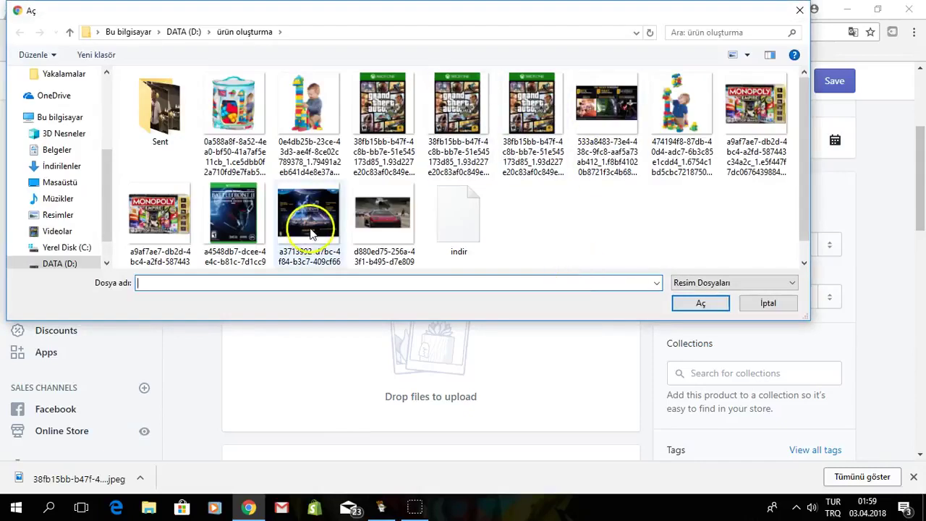
left_click(371, 151)
left_click(694, 305)
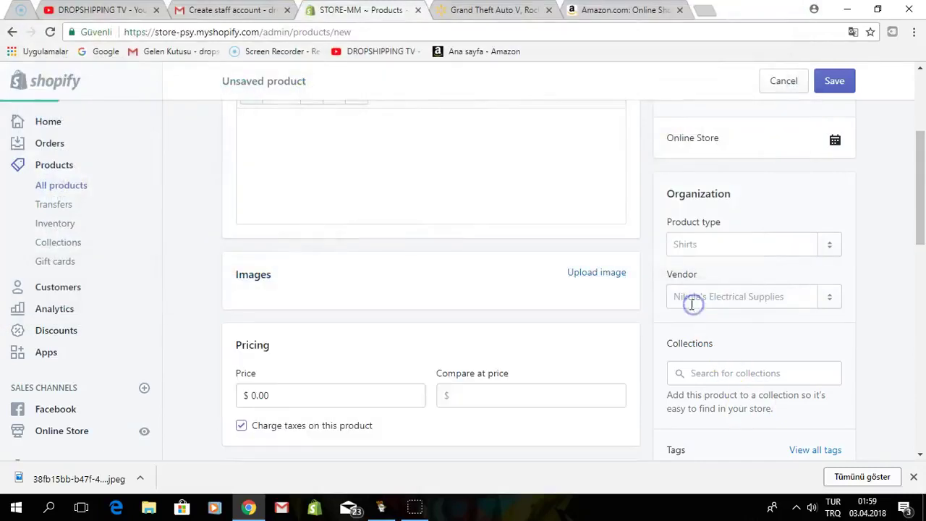
Add the second Grand Theft Auto V cover file, the one ending in "(2)", to the product images
left_click(606, 272)
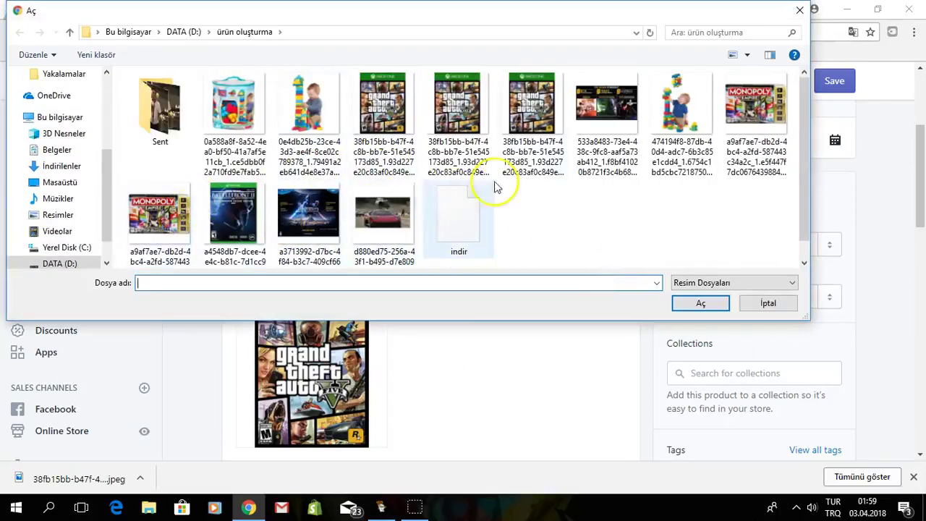
scroll(416, 181, "down", 1)
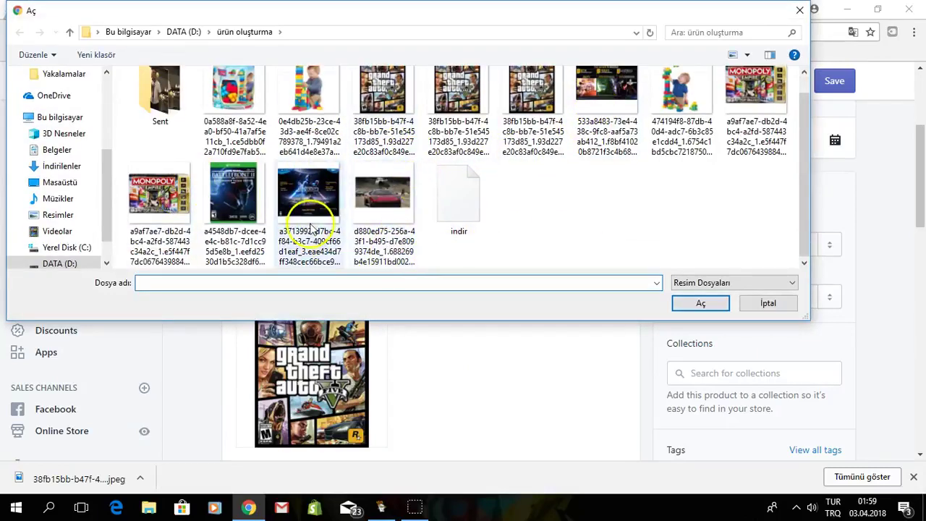
scroll(578, 186, "up", 1)
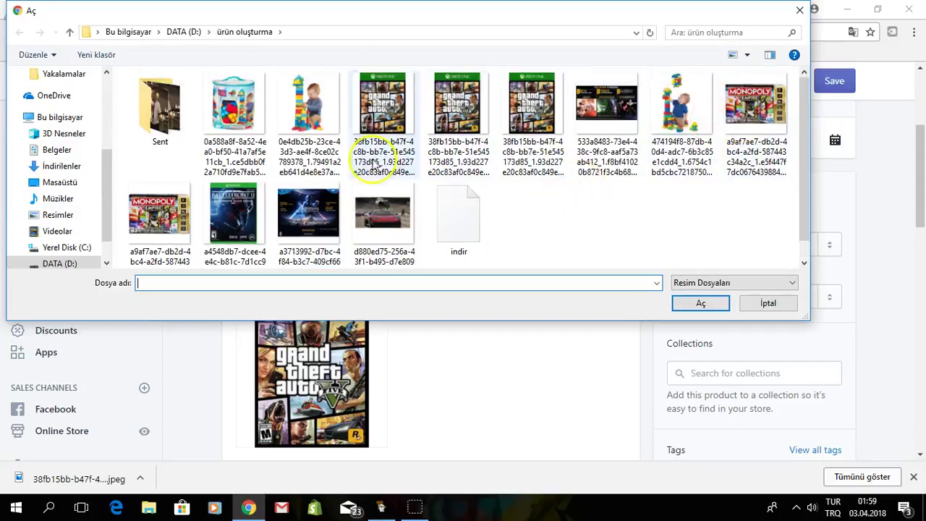
scroll(376, 178, "down", 1)
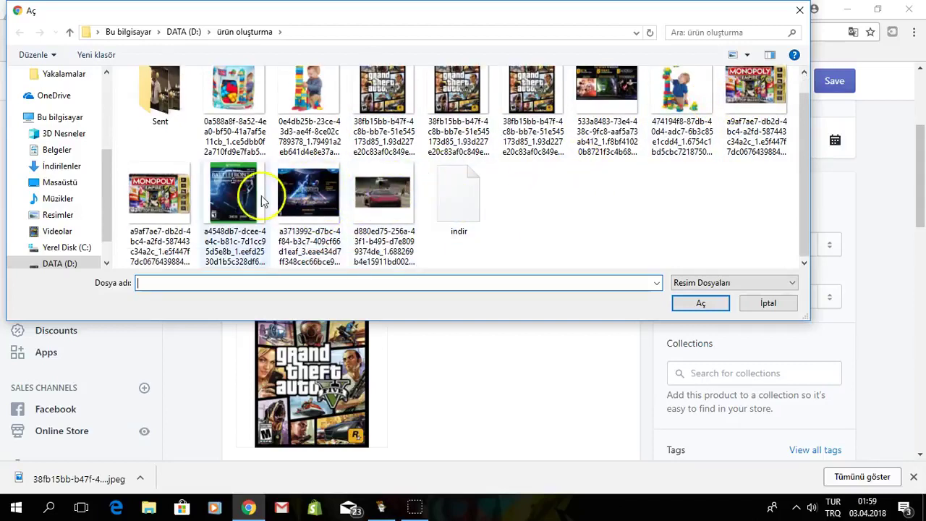
left_click(454, 134)
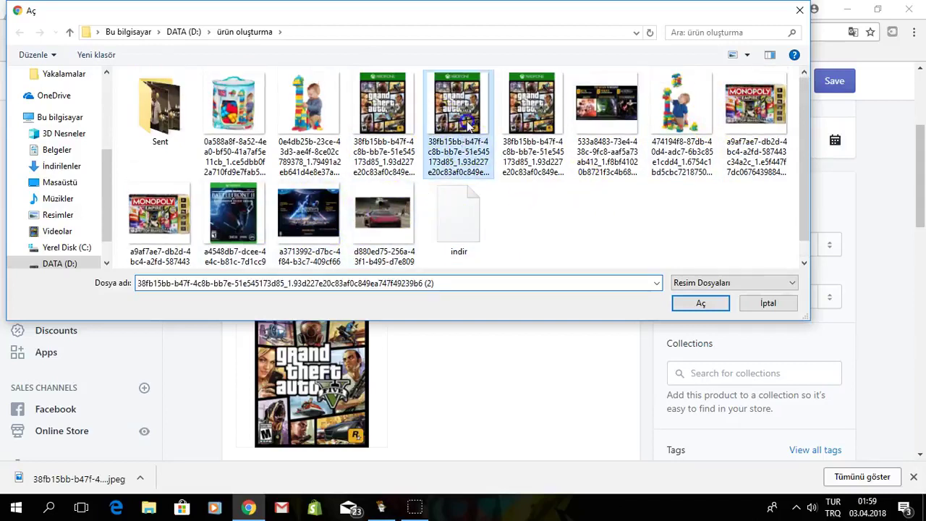
left_click(684, 304)
Add the Battlefront II Xbox cover picture to the product images
scroll(589, 230, "up", 1)
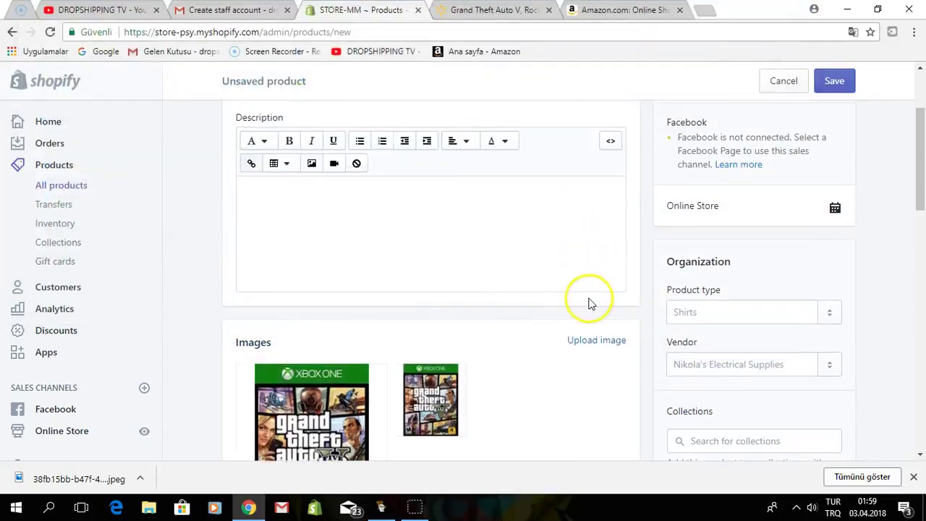
scroll(593, 289, "down", 2)
left_click(596, 206)
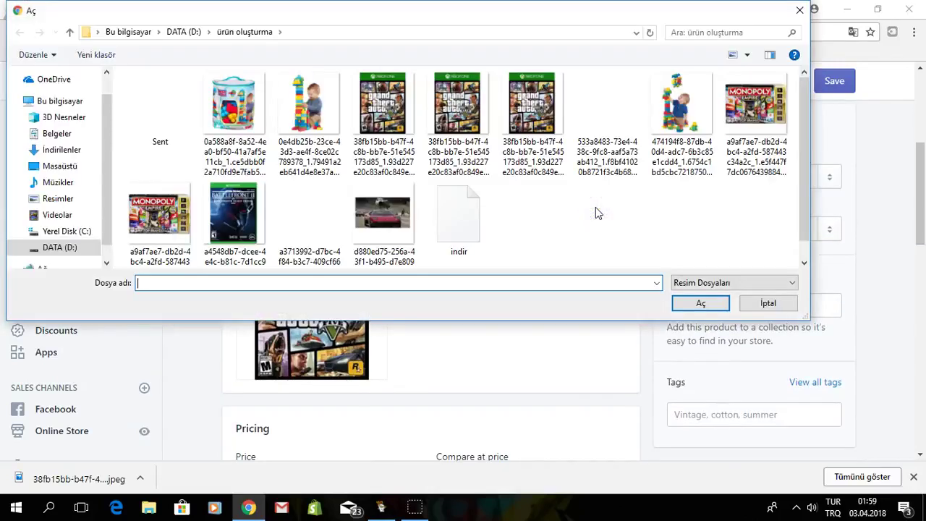
left_click(248, 225)
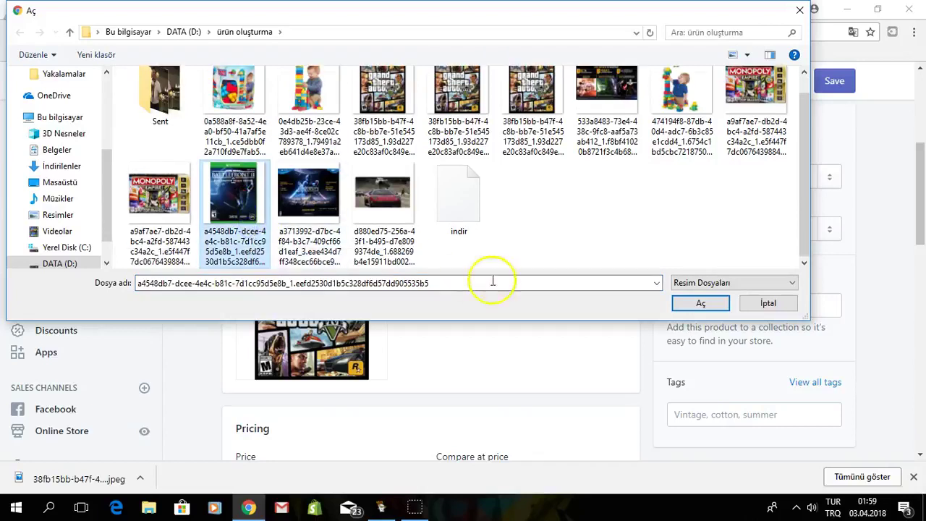
left_click(688, 304)
Add the wide Battlefront II picture, whose file name starts with a3713992, to the product images
left_click(606, 204)
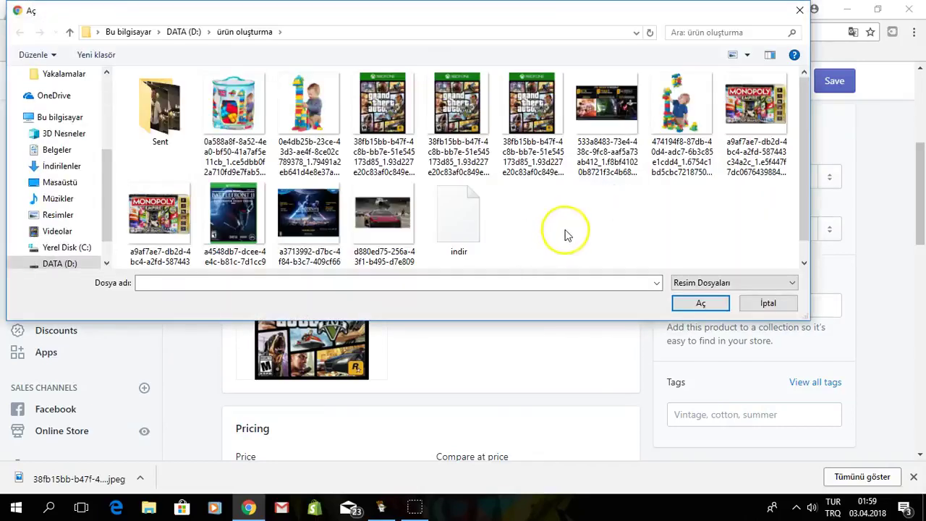
left_click(323, 242)
left_click(700, 303)
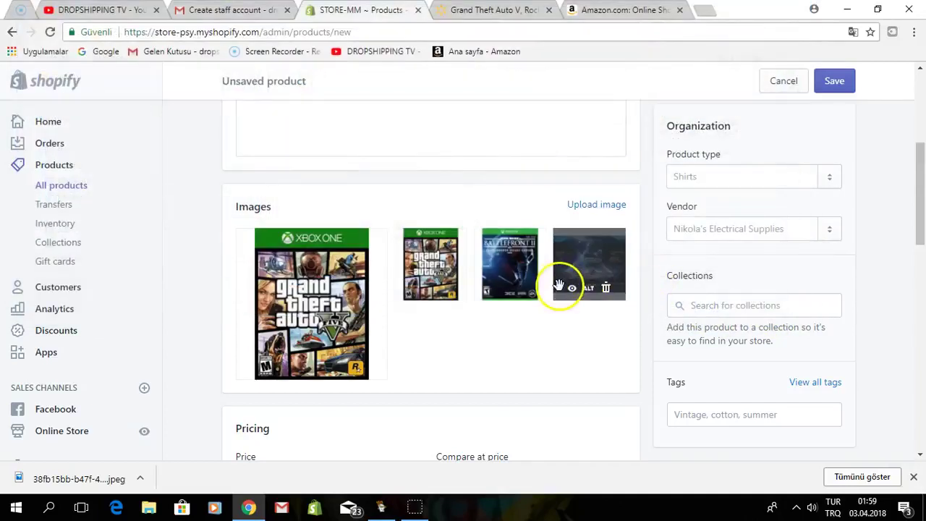
mouse_move(508, 340)
left_mouse_down()
mouse_move(496, 337)
mouse_move(520, 296)
mouse_move(512, 352)
left_mouse_up()
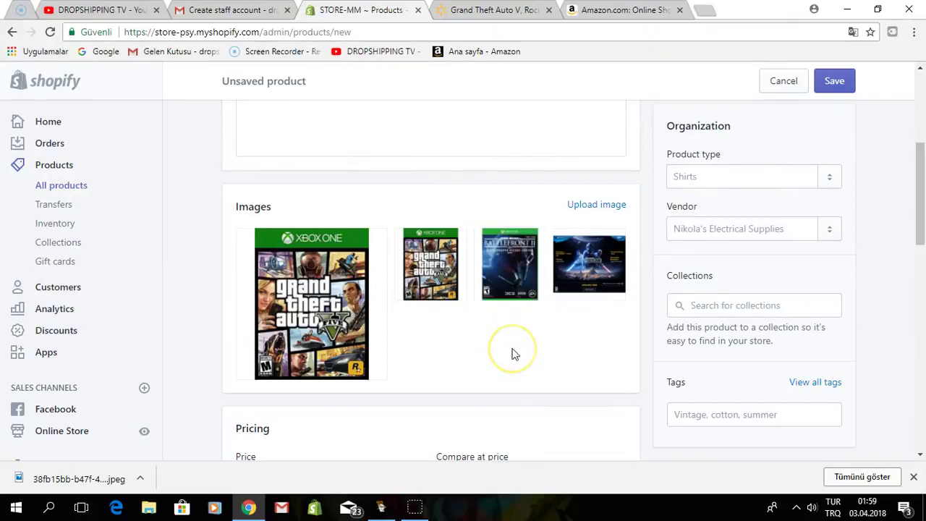
Look through the pricing, inventory and shipping sections and translate the product page into Turkish
scroll(462, 356, "down", 4)
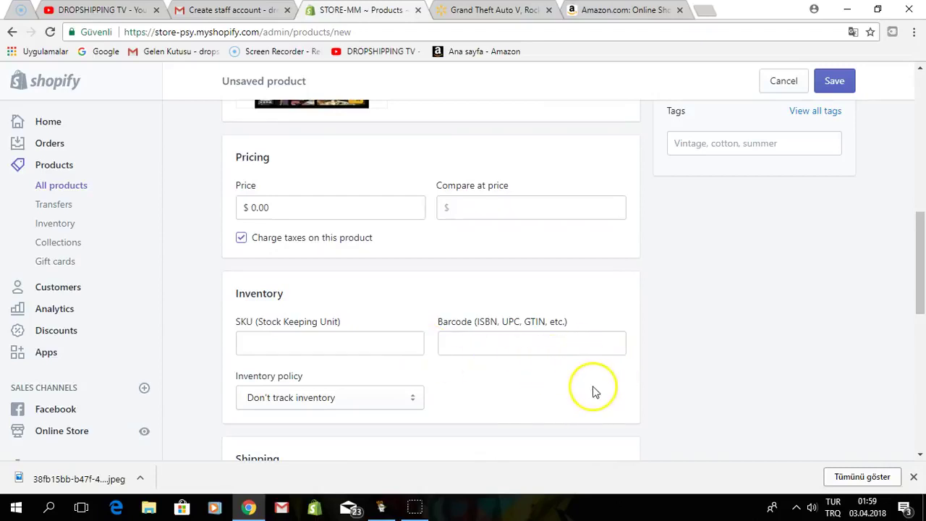
scroll(593, 388, "down", 2)
scroll(526, 335, "down", 2)
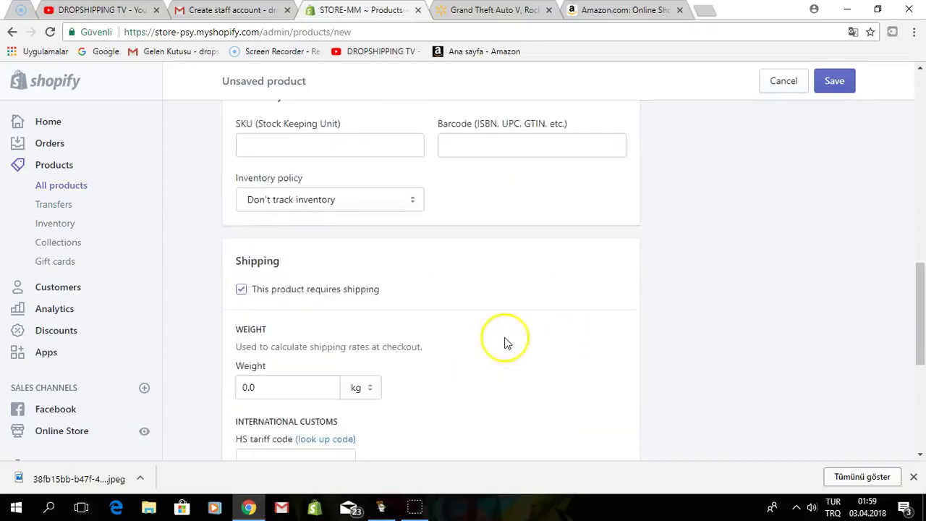
scroll(573, 287, "up", 2)
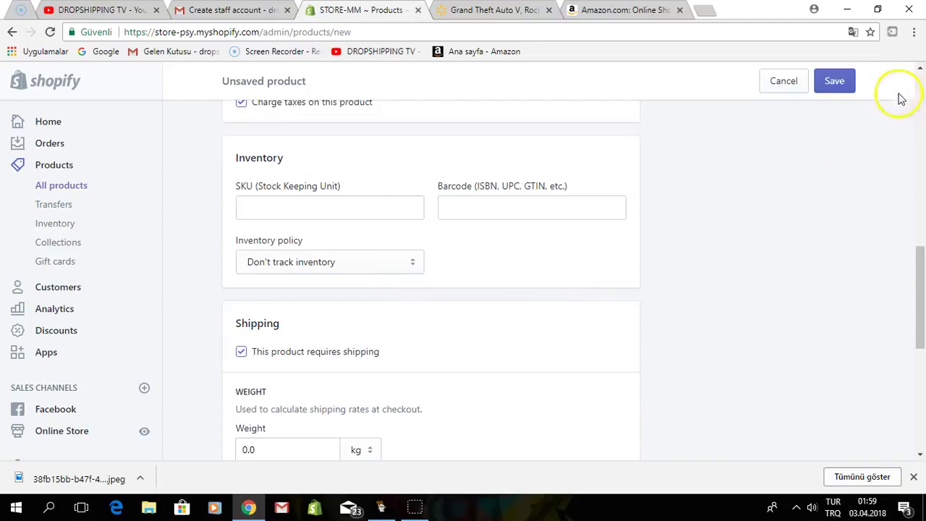
left_click(852, 34)
left_click(756, 105)
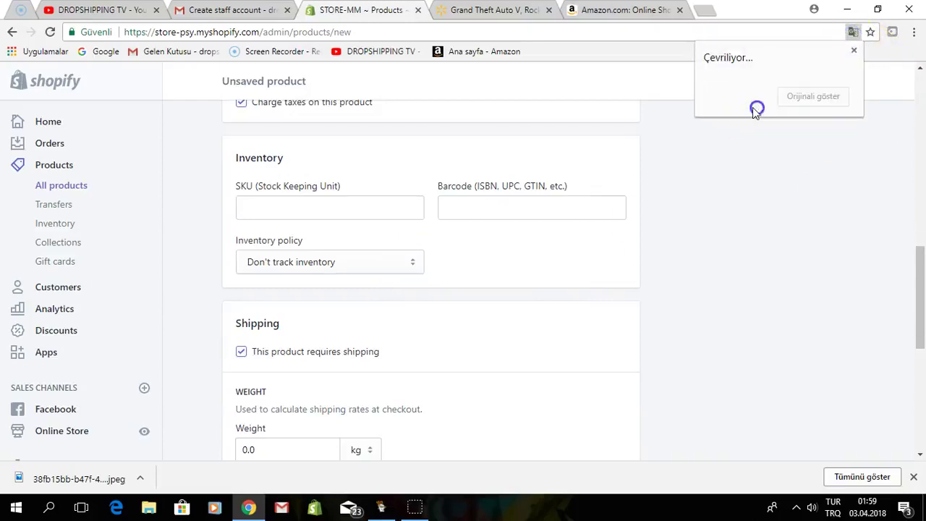
Set the inventory policy to track this product's inventory ("Bu ürünün envanterini takip et") with a quantity of 10
left_click(375, 262)
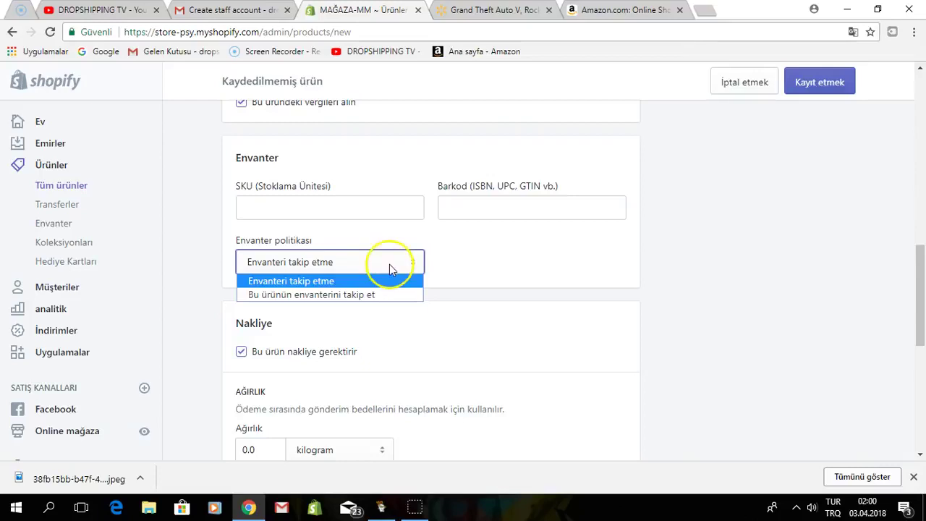
left_click(360, 293)
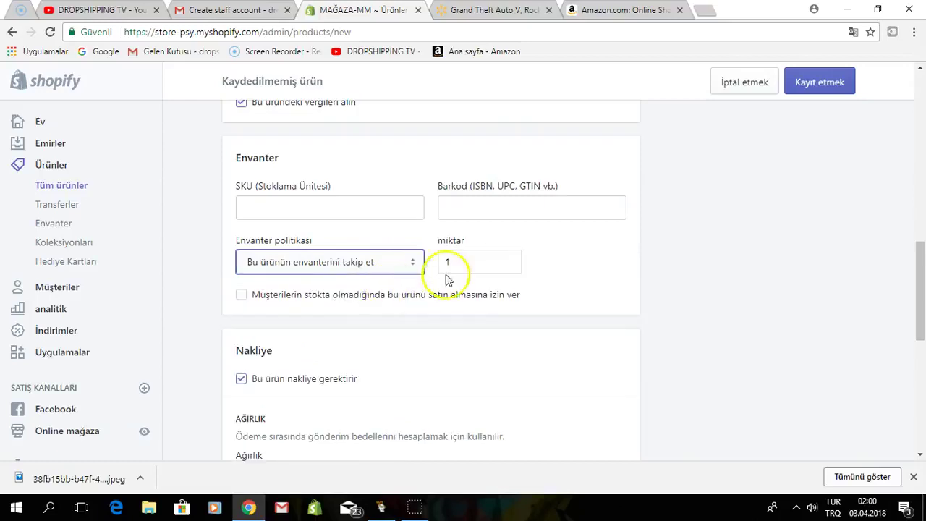
left_click_drag(453, 263, 423, 286)
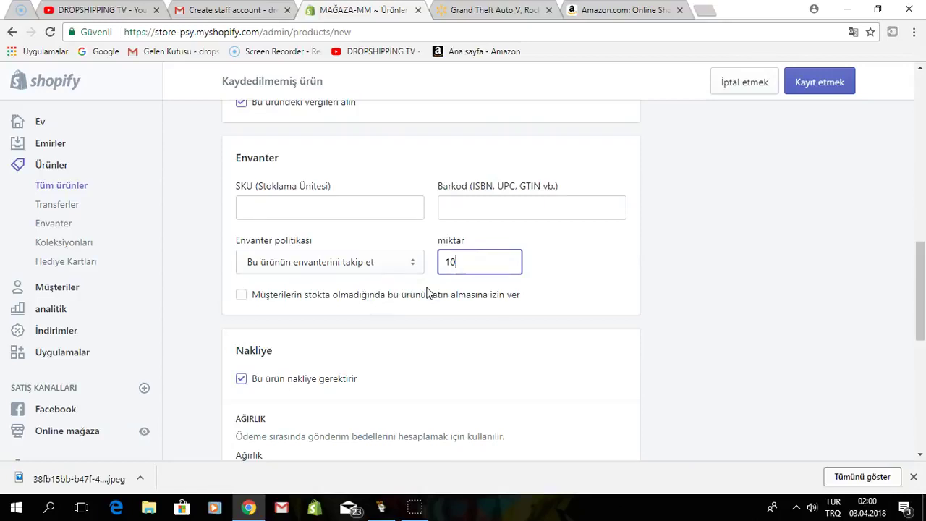
left_click(447, 350)
left_click(445, 349)
Turn off the requirement that this product needs shipping ("Bu ürün nakliye gerektirir") and review the remaining product sections
scroll(444, 350, "down", 2)
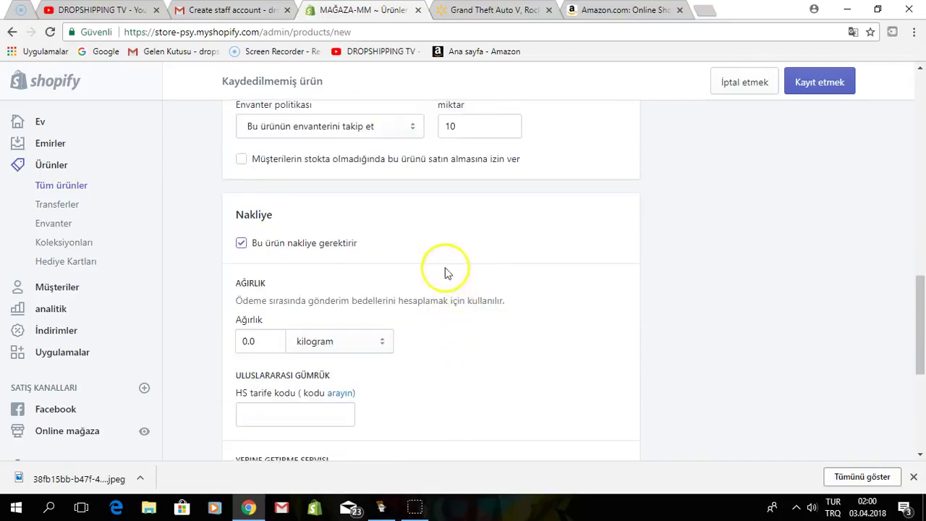
left_click(241, 245)
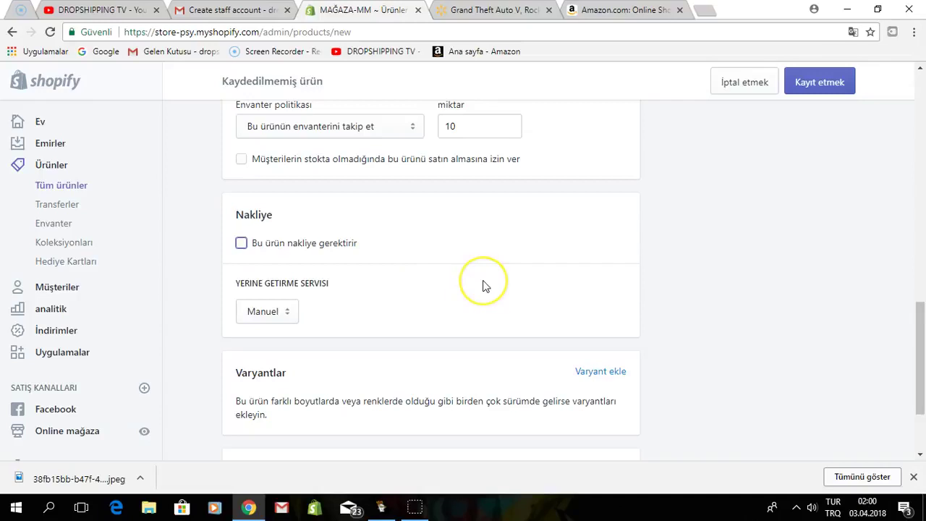
scroll(484, 286, "up", 4)
scroll(492, 283, "down", 5)
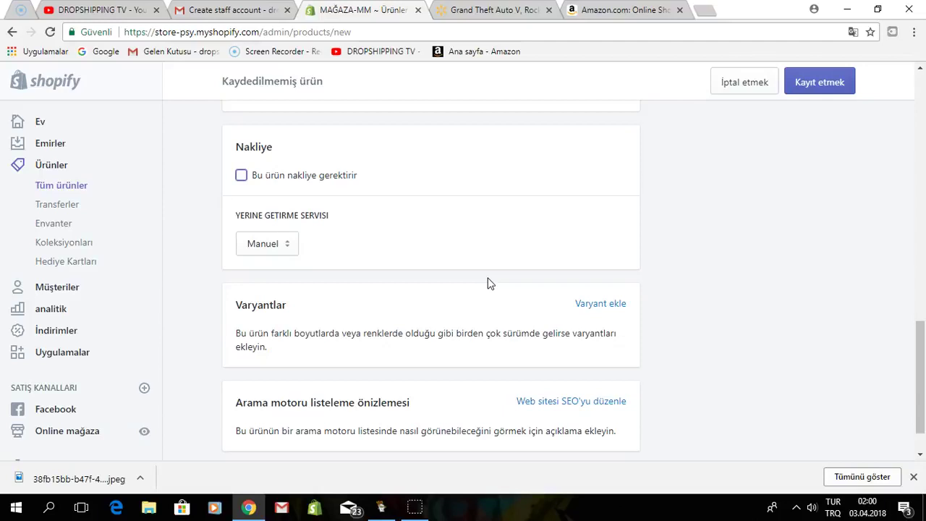
scroll(499, 261, "up", 4)
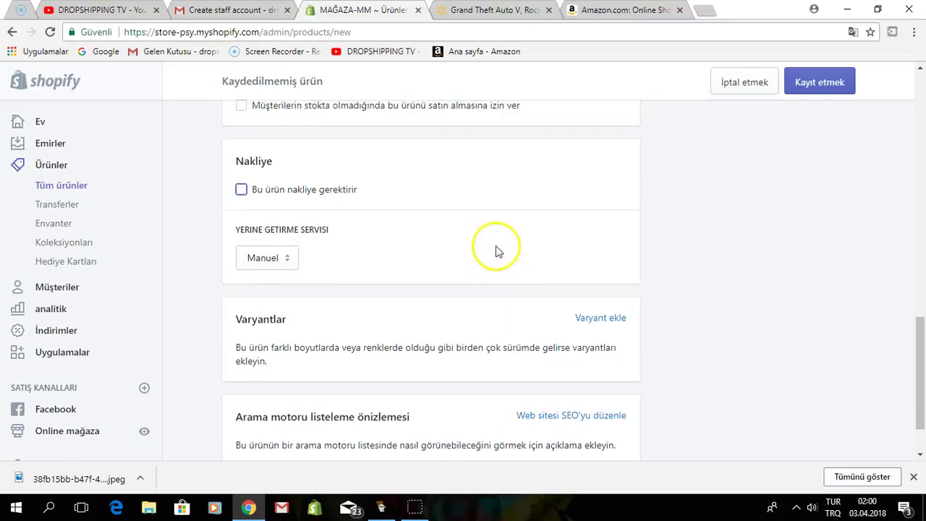
Copy the former price of $59.99 from the Walmart listing into the product's price ("Fiyat")
scroll(550, 264, "up", 3)
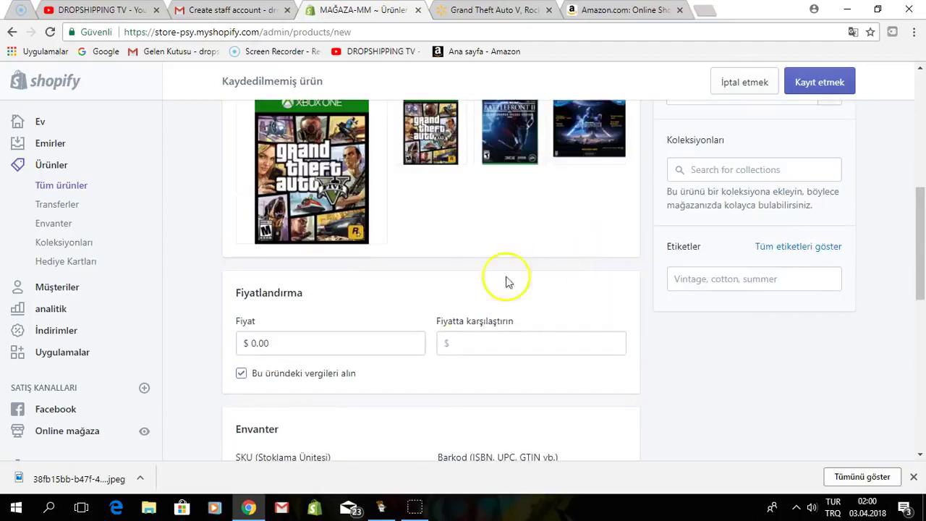
scroll(506, 279, "down", 1)
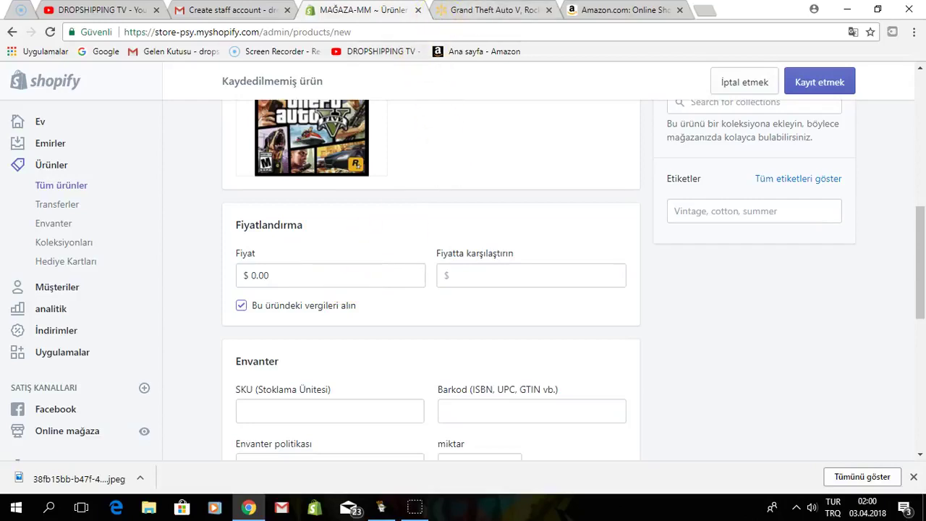
left_click(472, 11)
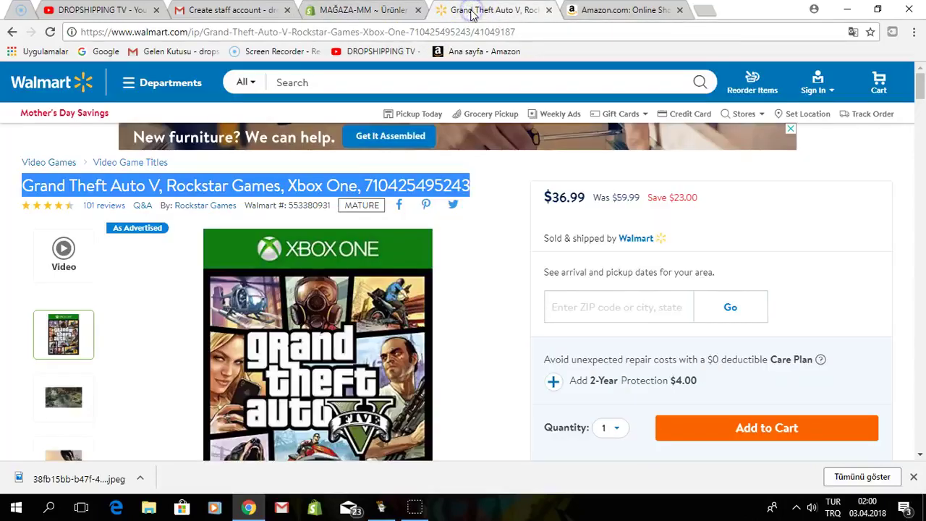
left_click(612, 203)
left_click_drag(617, 200, 637, 197)
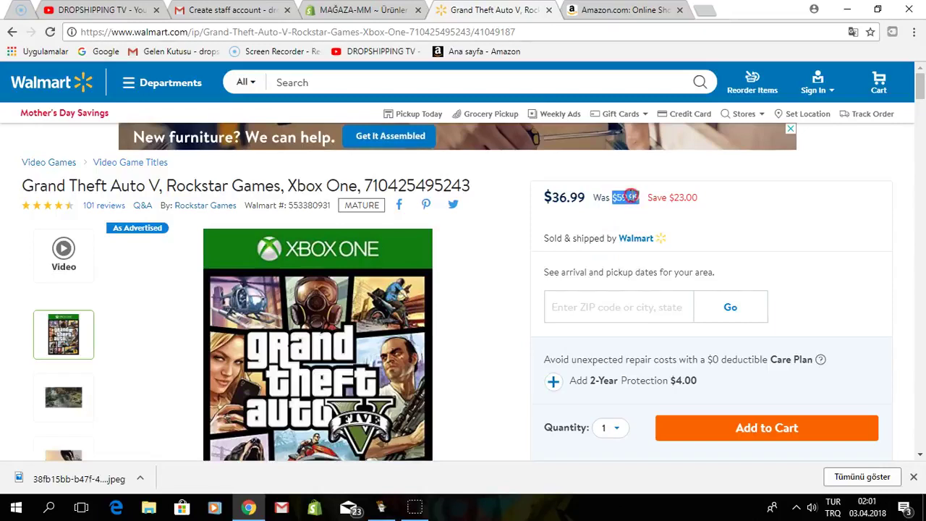
right_click(630, 195)
left_click(651, 207)
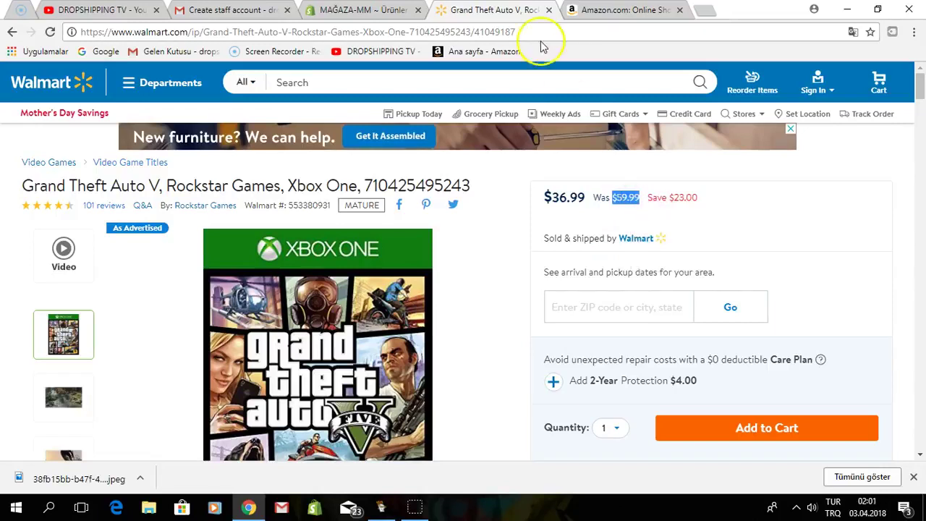
left_click(356, 8)
right_click(347, 273)
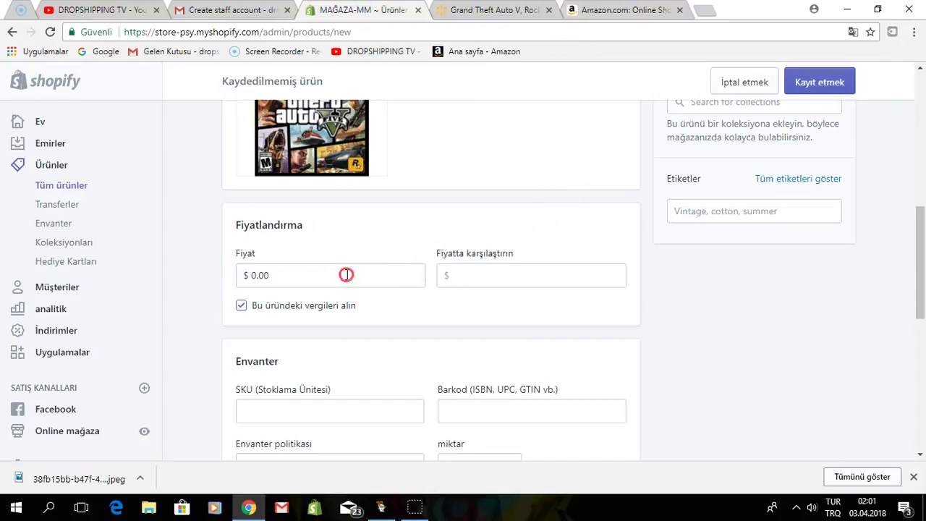
left_click(393, 359)
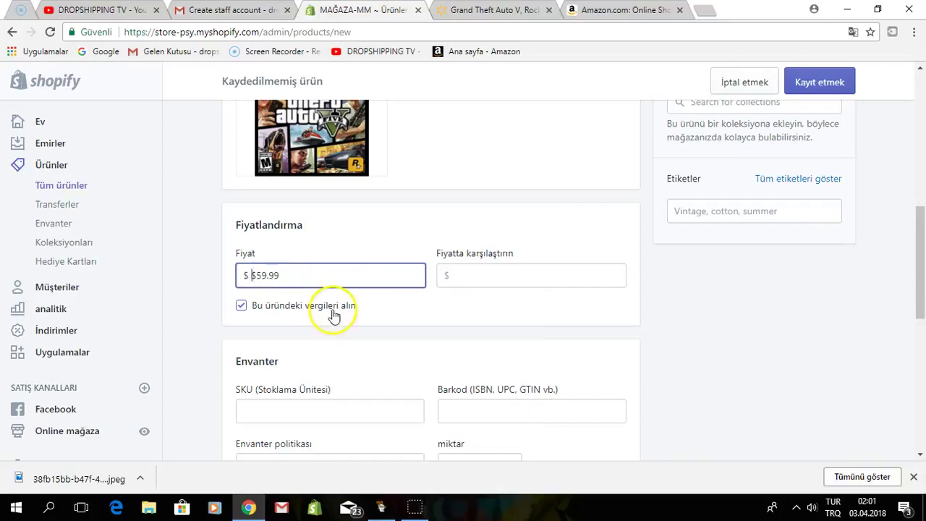
Remove the extra dollar sign from the price and set the compare-at price ("Fiyatta karşılaştırın") to 69.99
left_click(481, 273)
type("69,99")
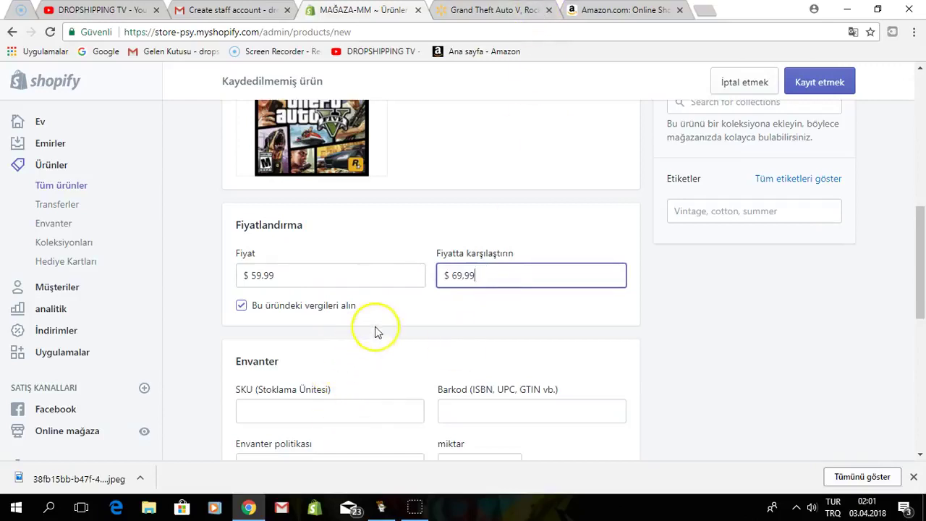
scroll(424, 355, "down", 2)
scroll(467, 265, "up", 2)
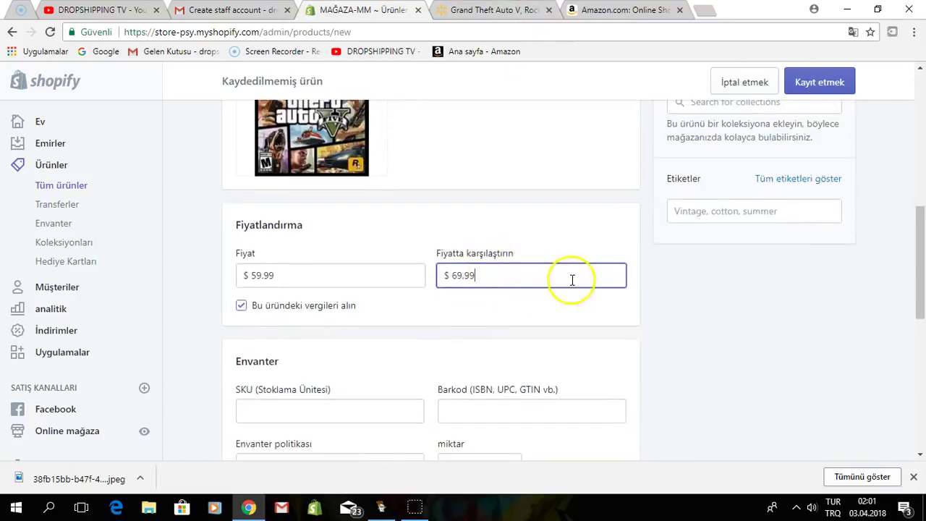
Look through the available collections and add the product to the MİNİ KAMERALAR collection
scroll(539, 268, "up", 2)
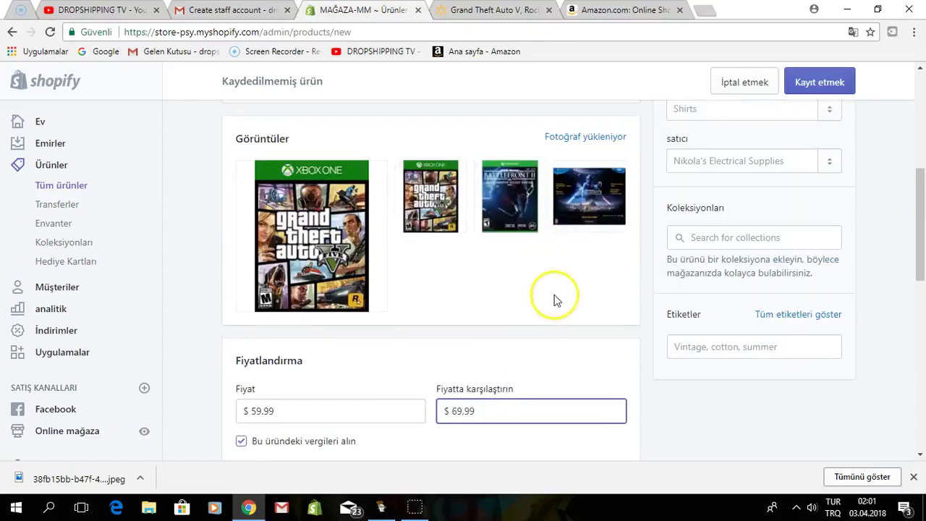
scroll(554, 297, "up", 1)
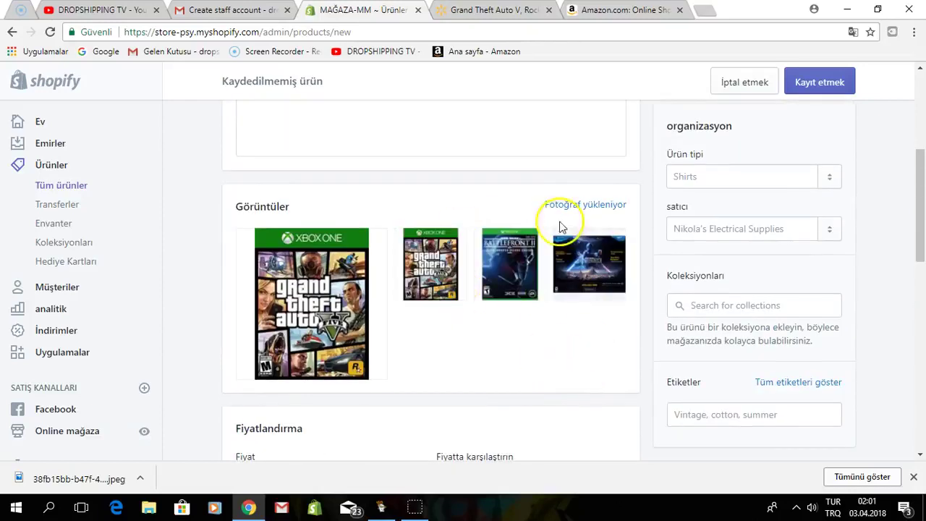
left_click(695, 304)
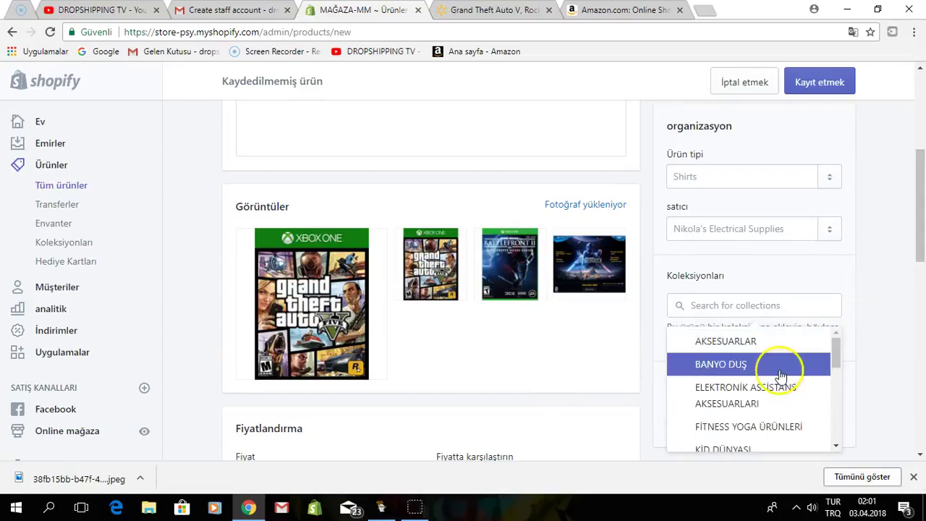
scroll(780, 377, "down", 4)
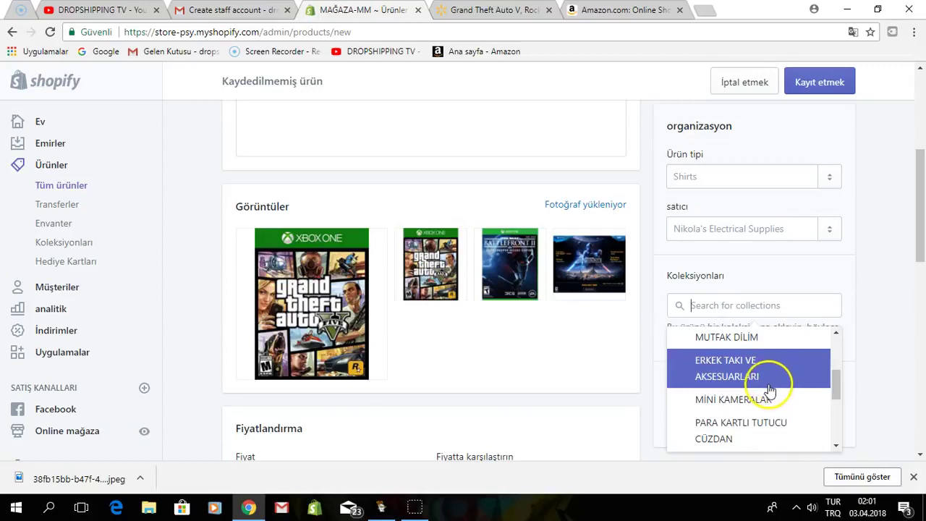
scroll(772, 390, "down", 5)
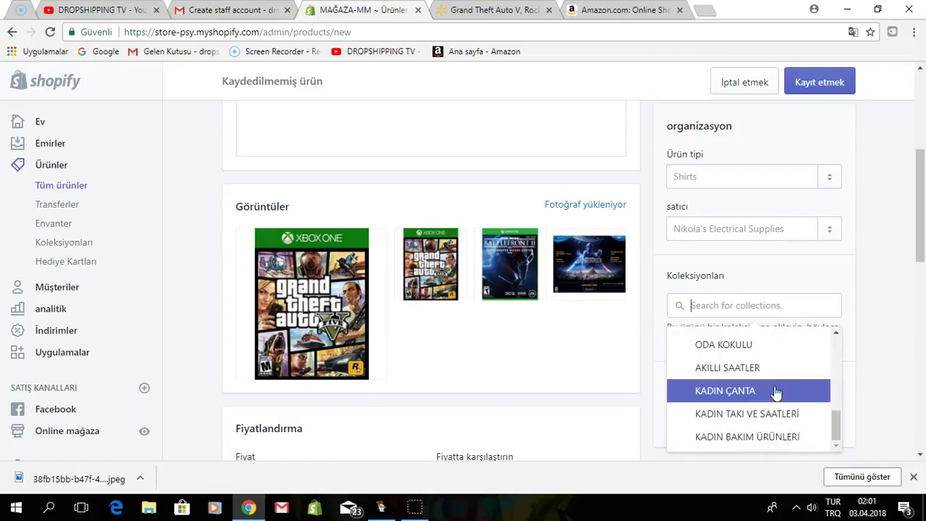
scroll(775, 391, "up", 4)
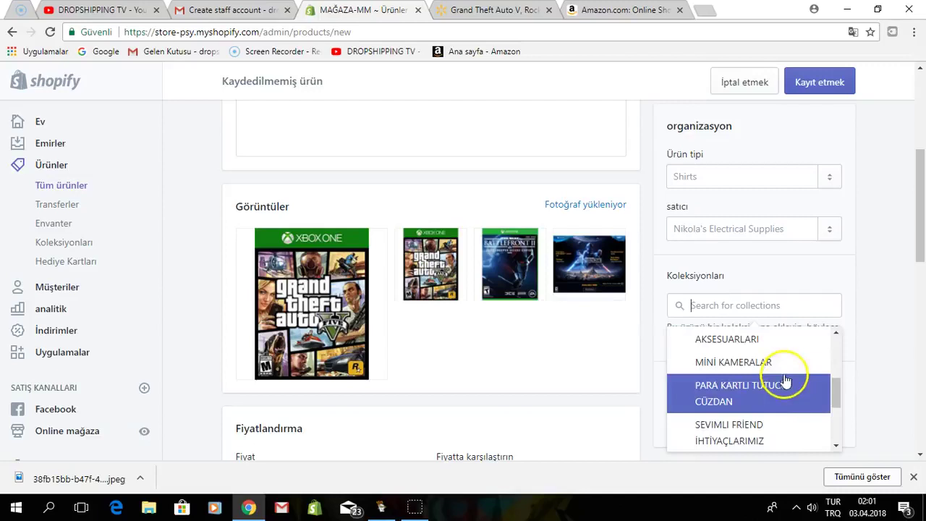
scroll(784, 368, "up", 1)
scroll(783, 375, "down", 1)
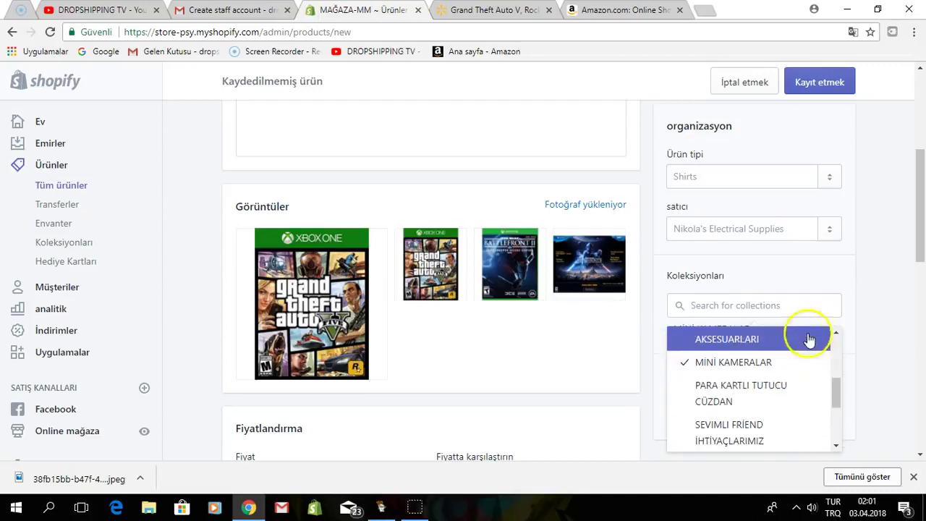
left_click(570, 381)
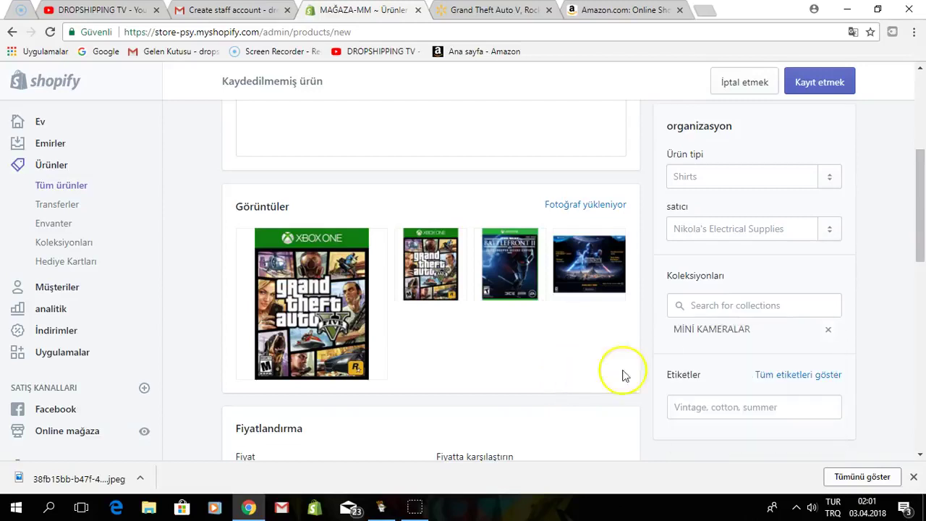
Check the product's sales channel availability for Facebook and the online store, and leave the dialog without changes
scroll(604, 365, "up", 2)
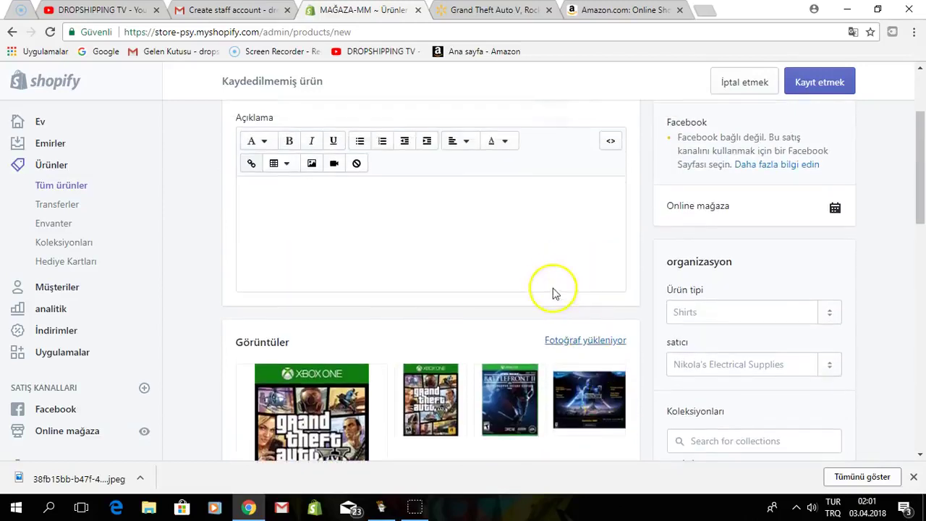
scroll(756, 219, "up", 1)
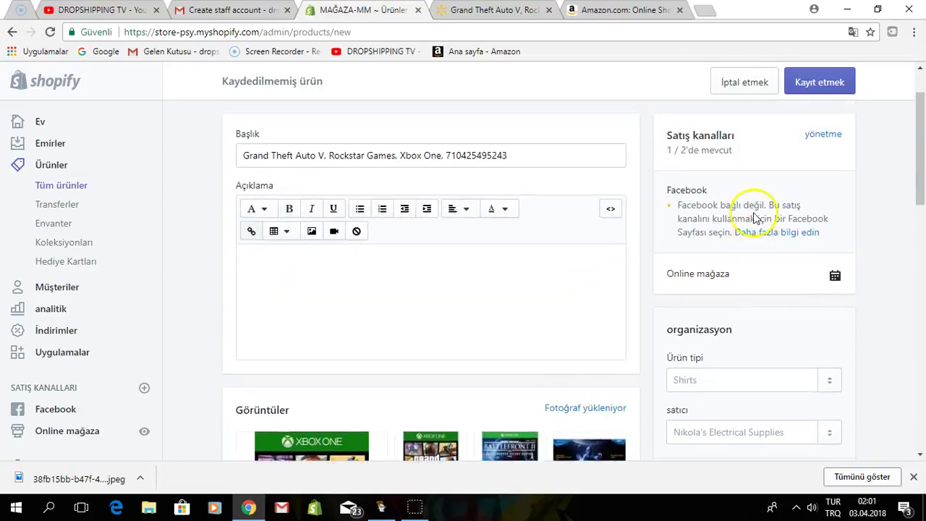
left_click(813, 140)
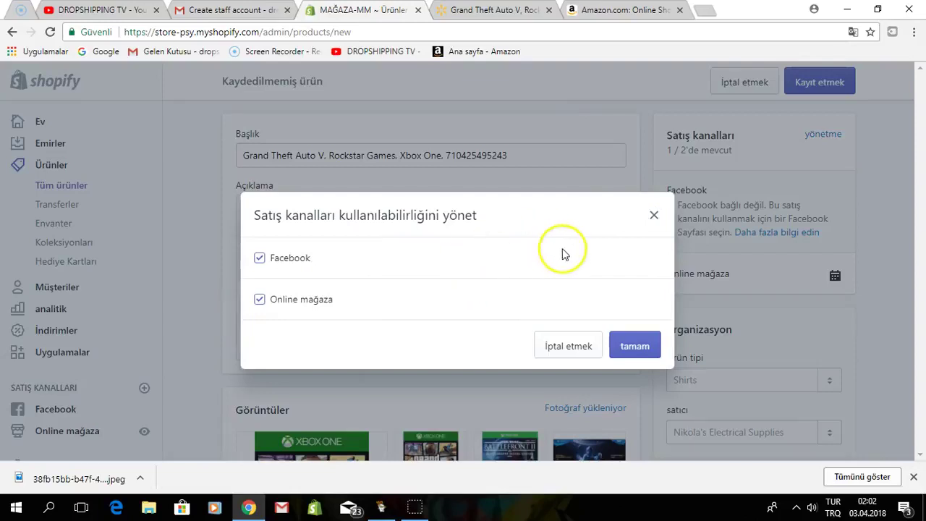
left_click(653, 219)
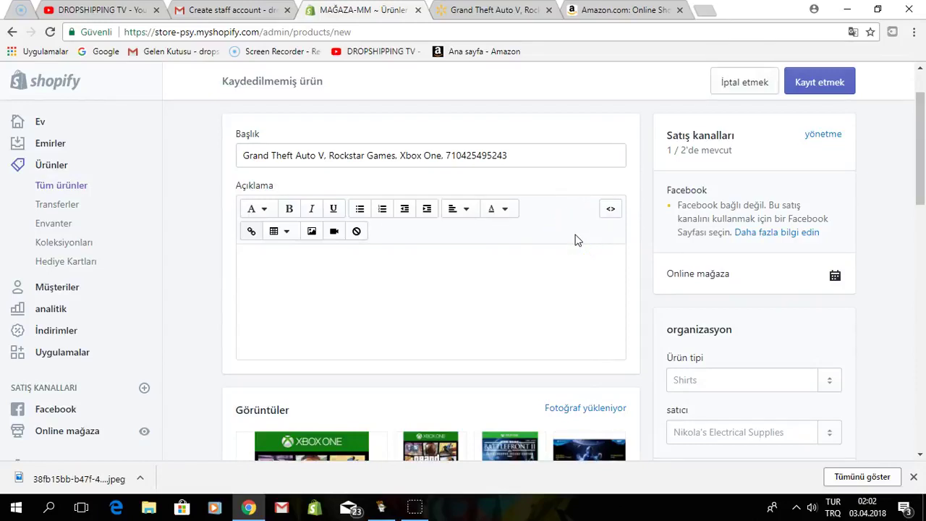
scroll(538, 280, "up", 1)
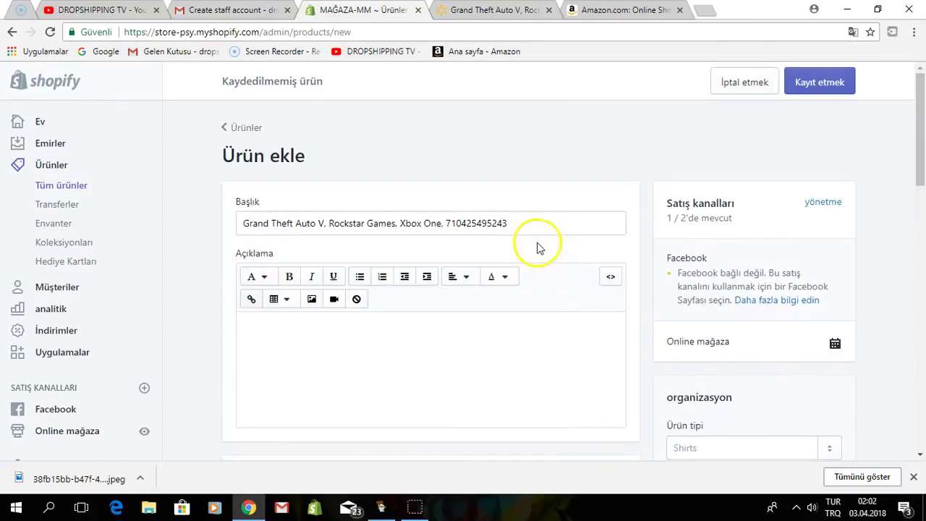
Start adding variants with the options Size, Color and Material, and remove the Size and Color options
scroll(542, 246, "down", 10)
scroll(548, 244, "down", 1)
scroll(382, 326, "down", 1)
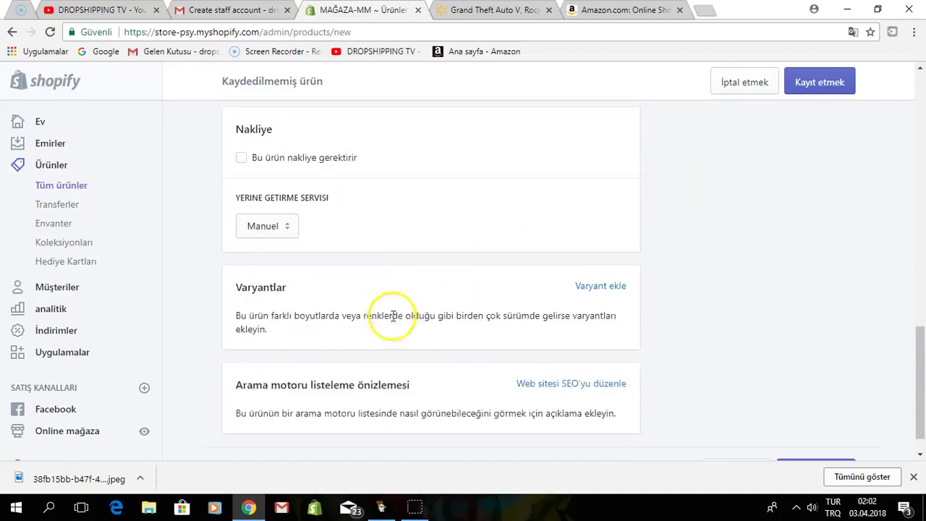
scroll(393, 315, "down", 1)
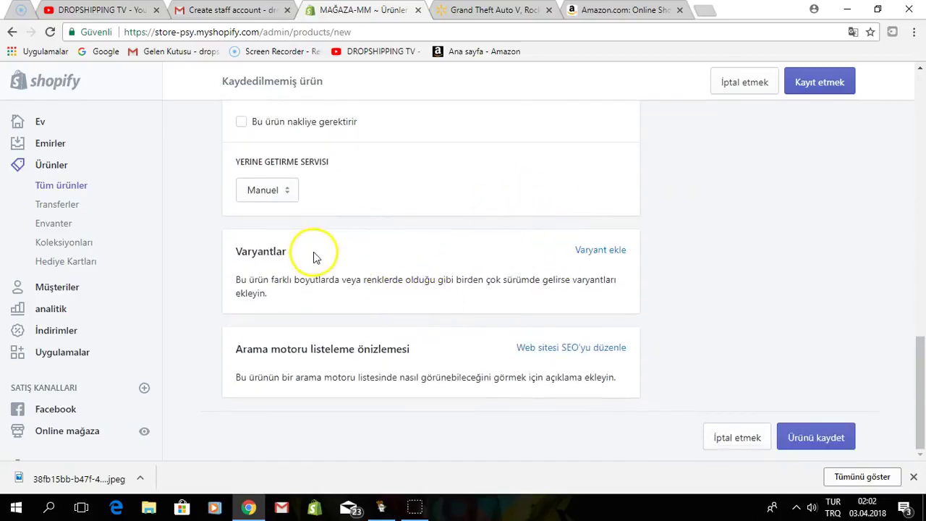
left_click(603, 251)
scroll(302, 314, "down", 2)
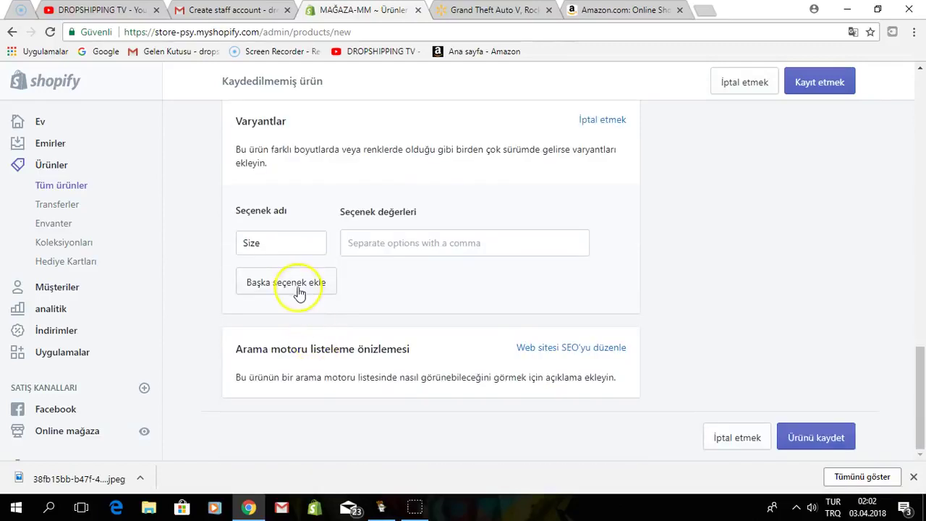
left_click(298, 288)
left_click(289, 318)
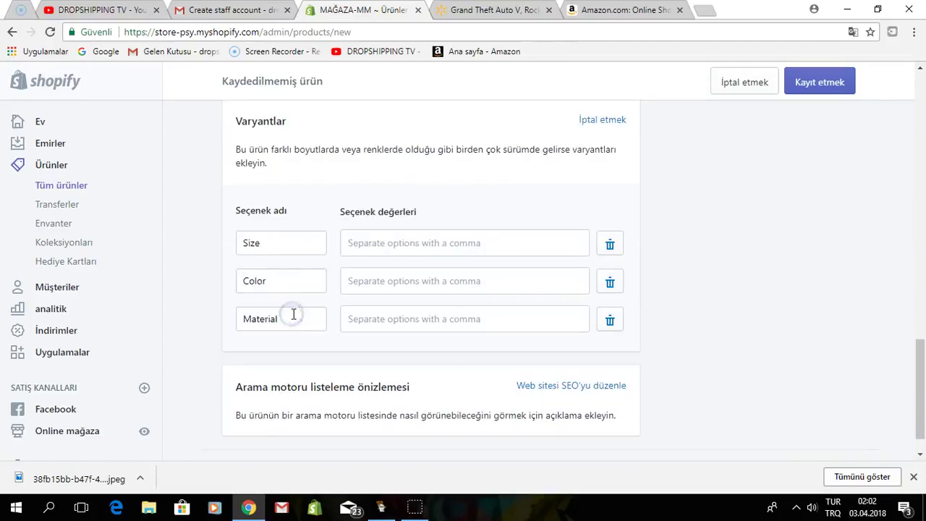
left_click(612, 245)
left_click(612, 246)
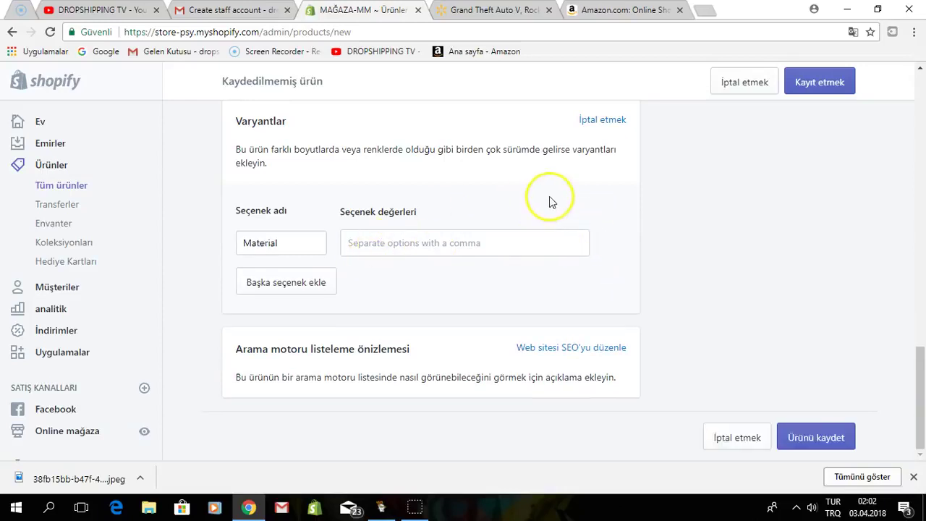
Save the new Grand Theft Auto V product
scroll(561, 217, "up", 2)
scroll(744, 217, "up", 2)
left_click(824, 88)
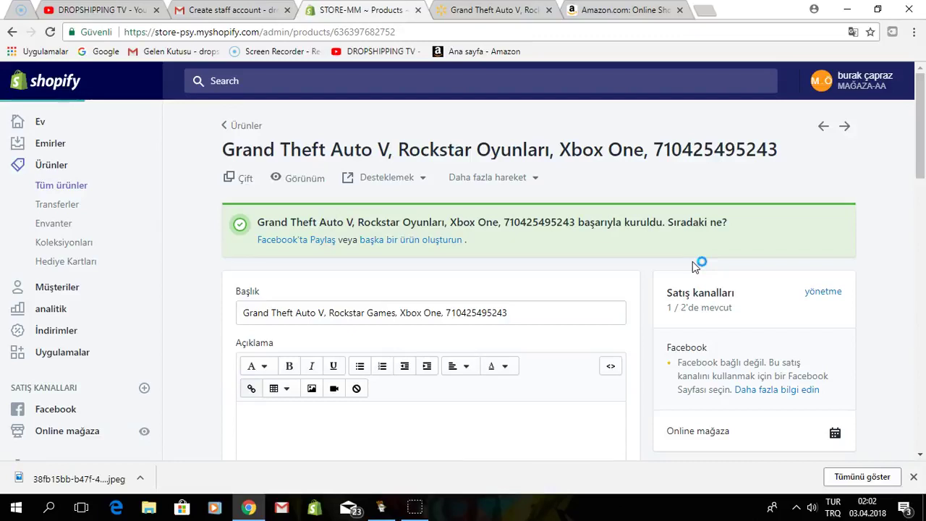
View the live online store and look through its home page's collection list, featured products and highlighted product
left_click(146, 437)
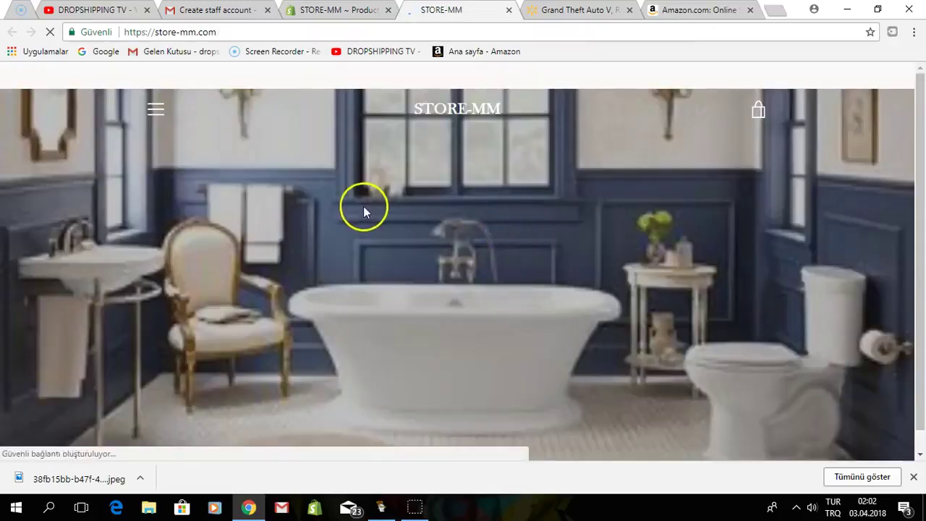
scroll(361, 305, "down", 2)
scroll(364, 309, "down", 6)
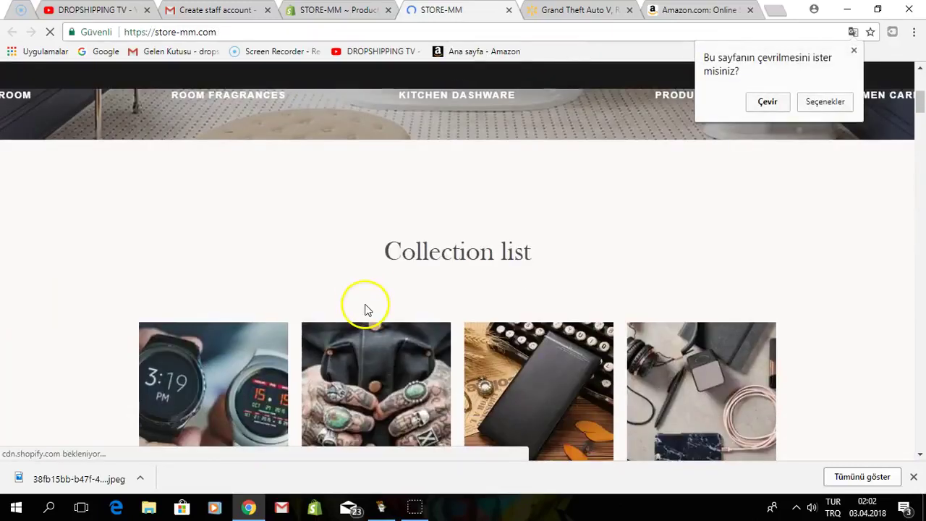
scroll(365, 304, "down", 2)
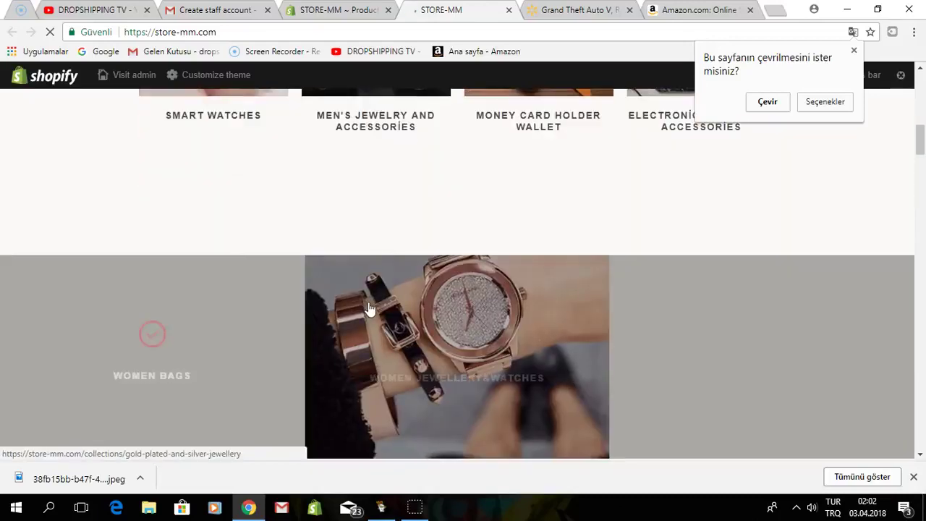
scroll(370, 301, "down", 2)
scroll(371, 308, "down", 5)
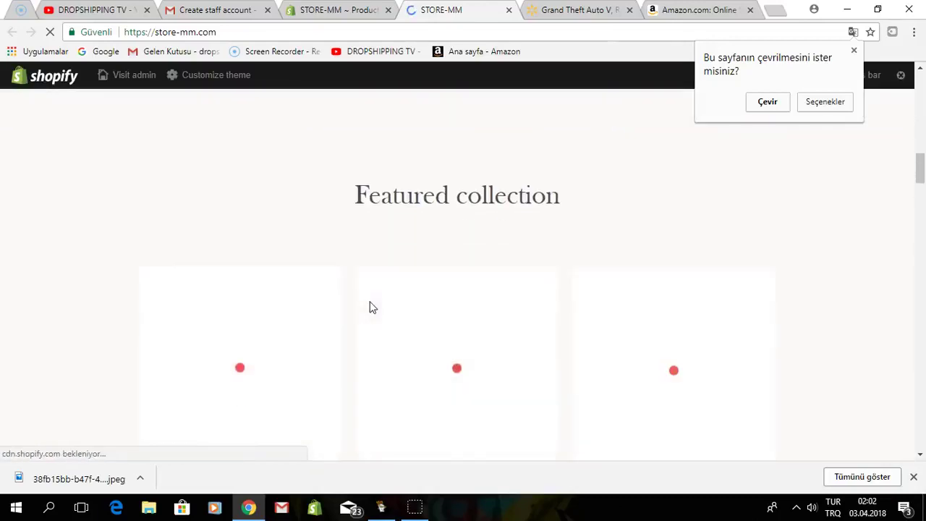
scroll(370, 309, "down", 1)
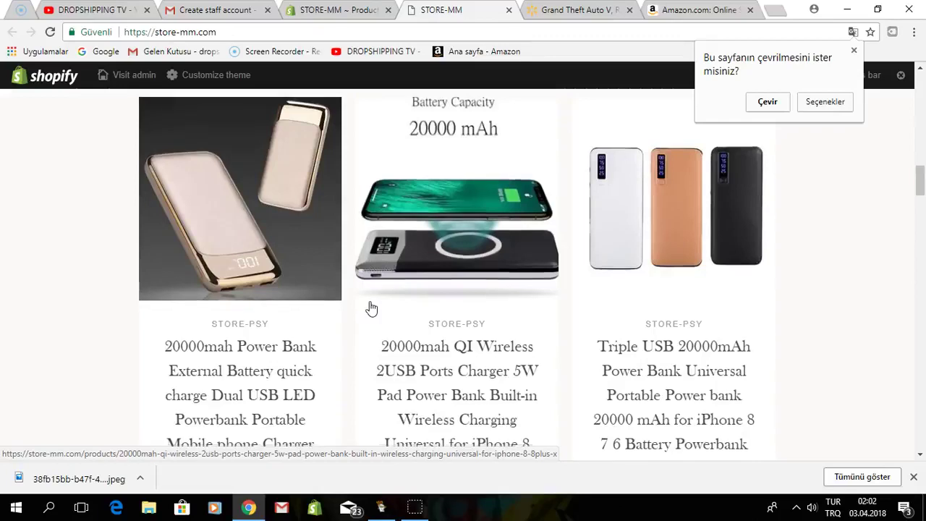
scroll(370, 306, "down", 5)
scroll(370, 307, "down", 8)
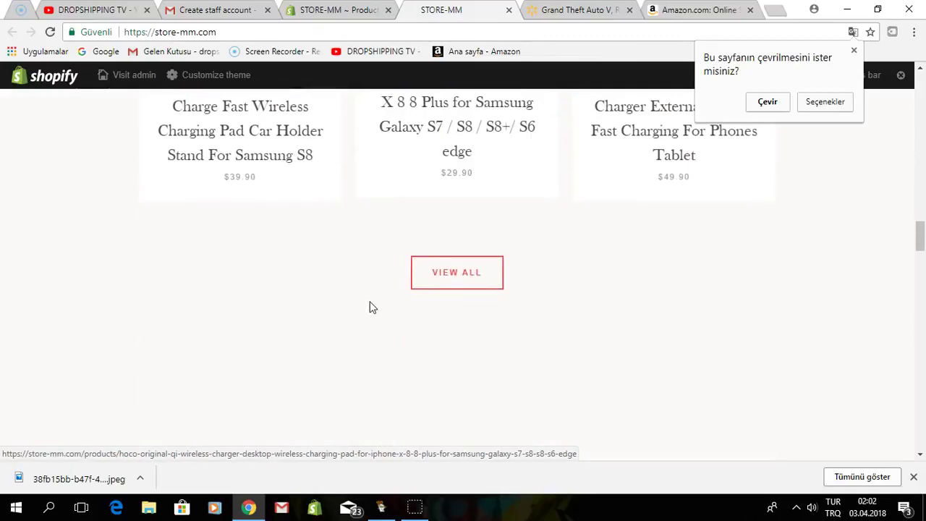
scroll(370, 308, "down", 12)
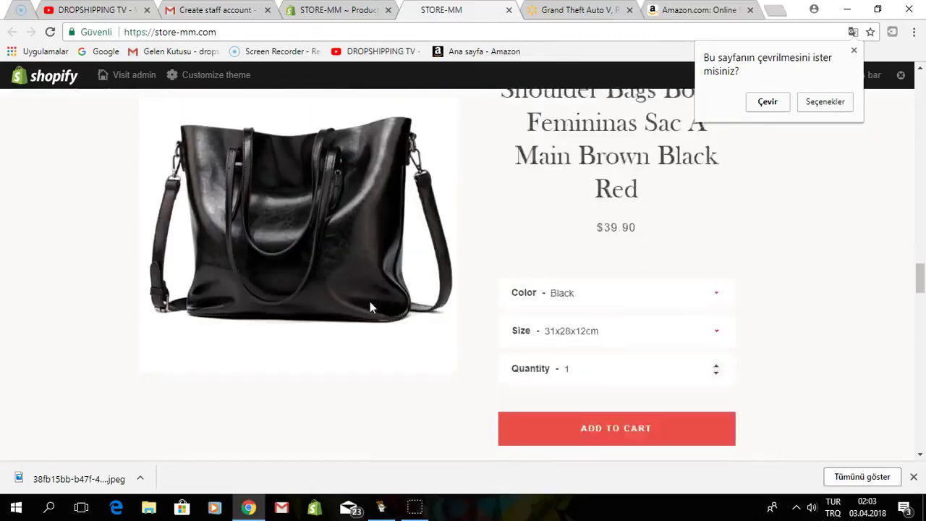
scroll(371, 306, "down", 7)
scroll(374, 302, "up", 5)
scroll(394, 286, "up", 15)
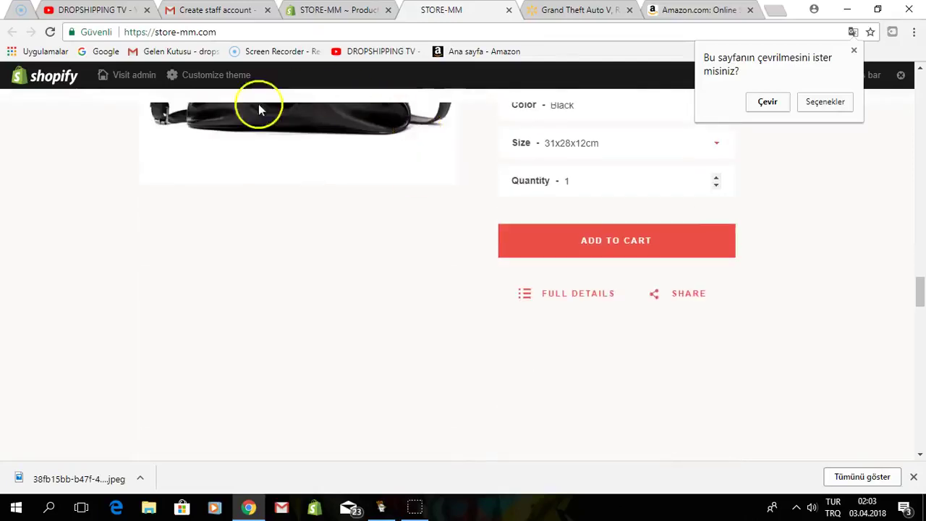
scroll(264, 215, "up", 15)
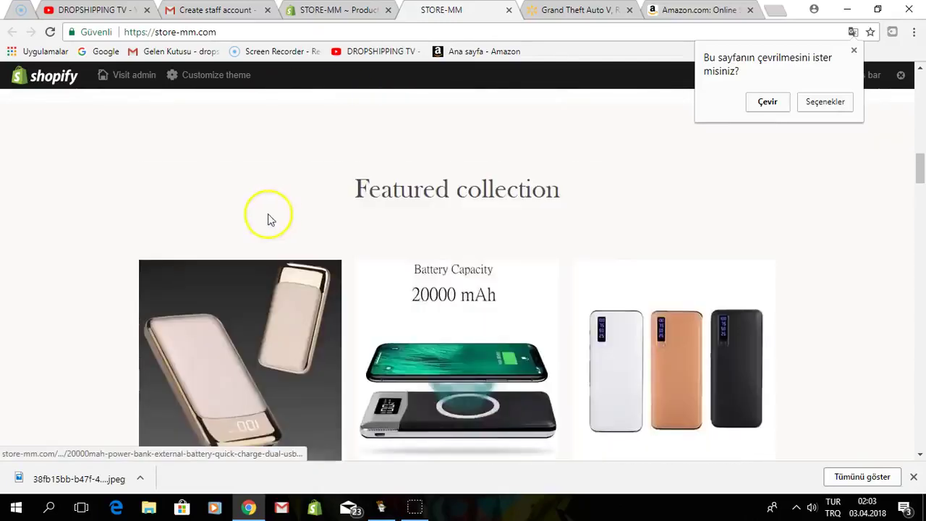
scroll(246, 185, "up", 10)
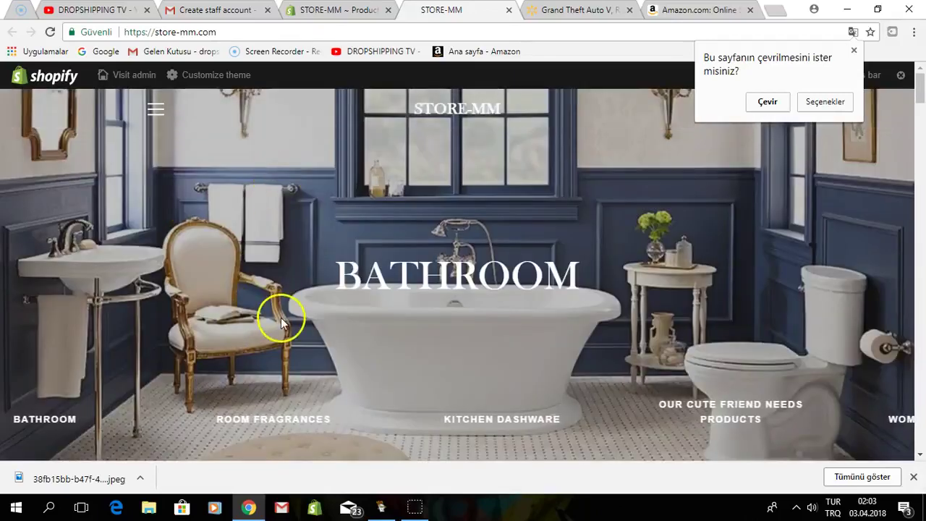
Check the storefront's navigation menu and close the store's home page
left_click(156, 108)
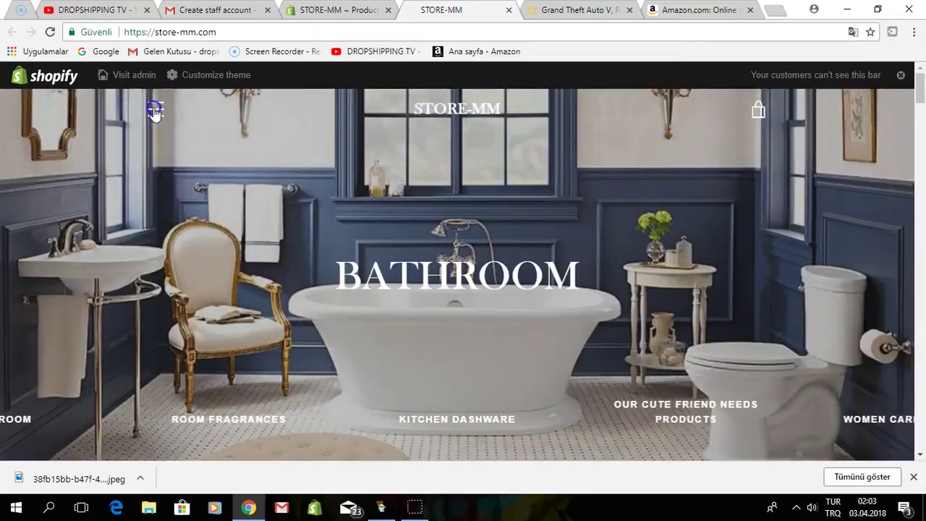
left_click(155, 111)
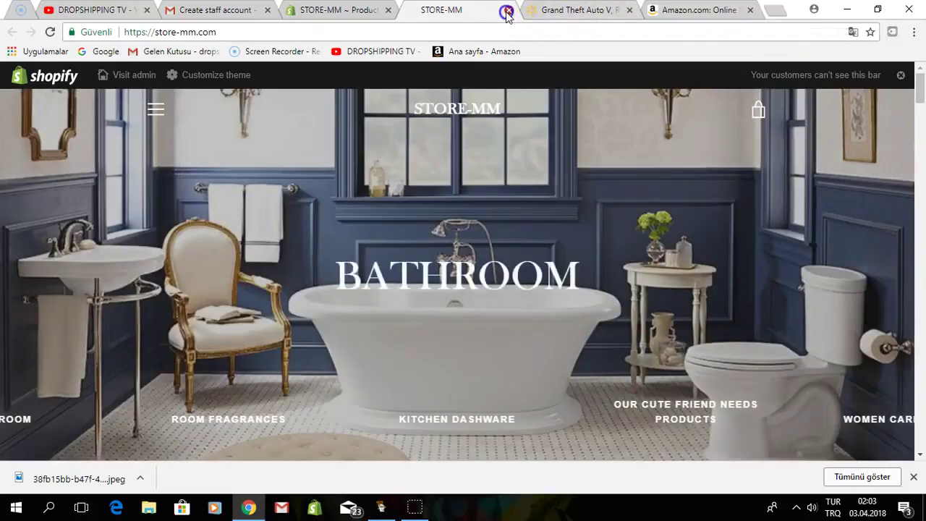
left_click(509, 10)
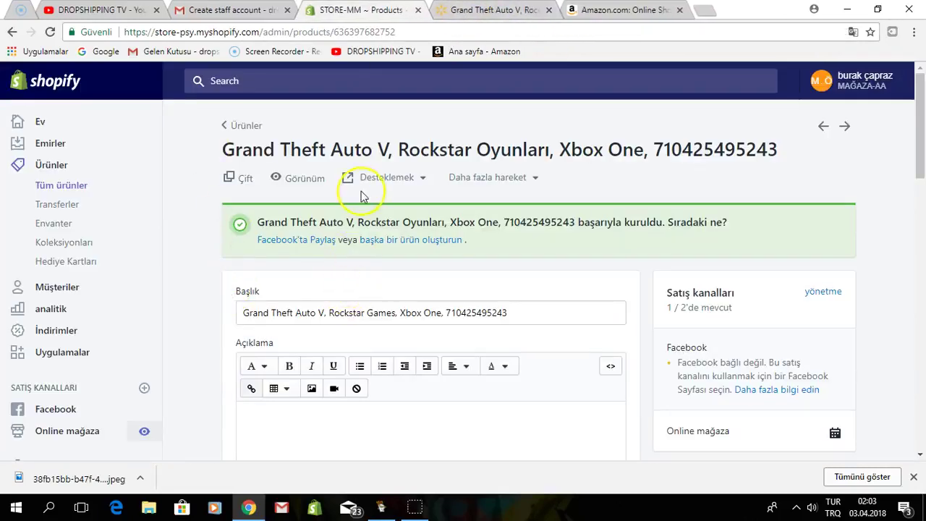
View the Grand Theft Auto V product in the online store and examine its title, price and images down to the footer
left_click(290, 184)
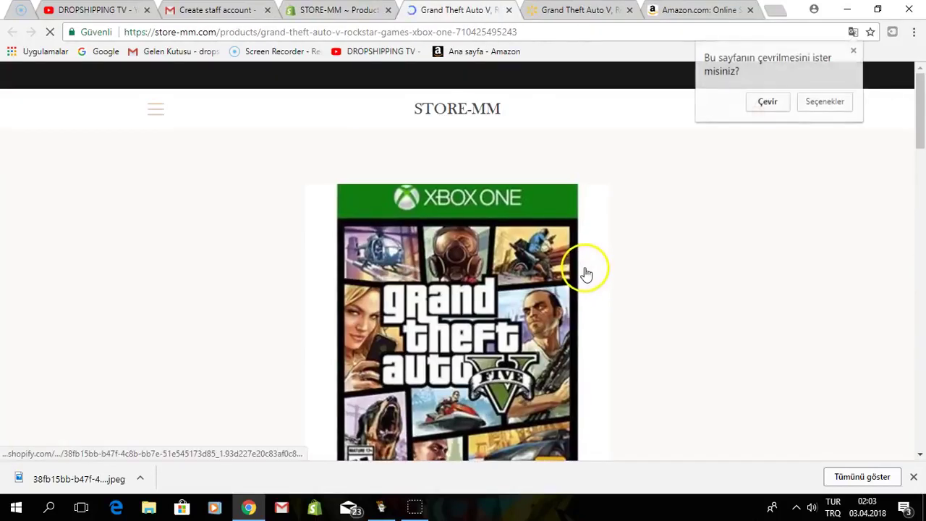
scroll(589, 276, "down", 4)
scroll(604, 275, "down", 1)
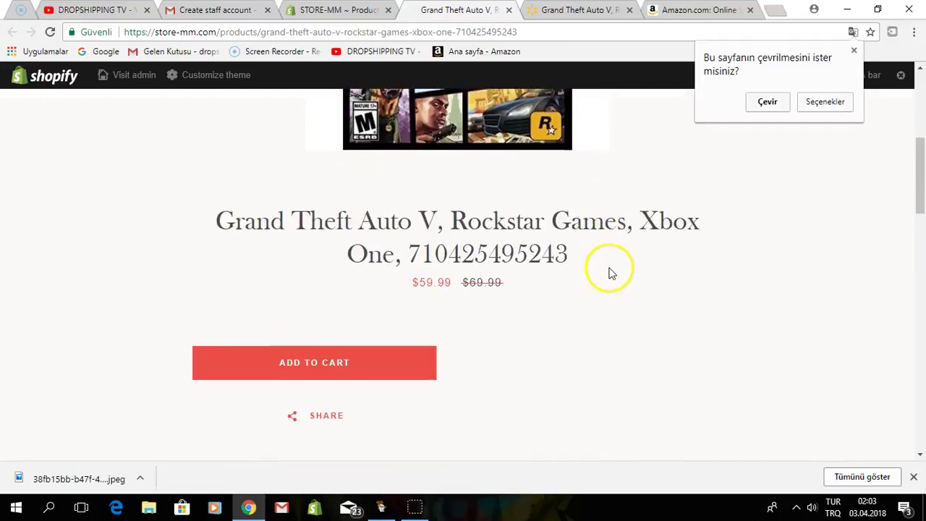
scroll(604, 262, "up", 5)
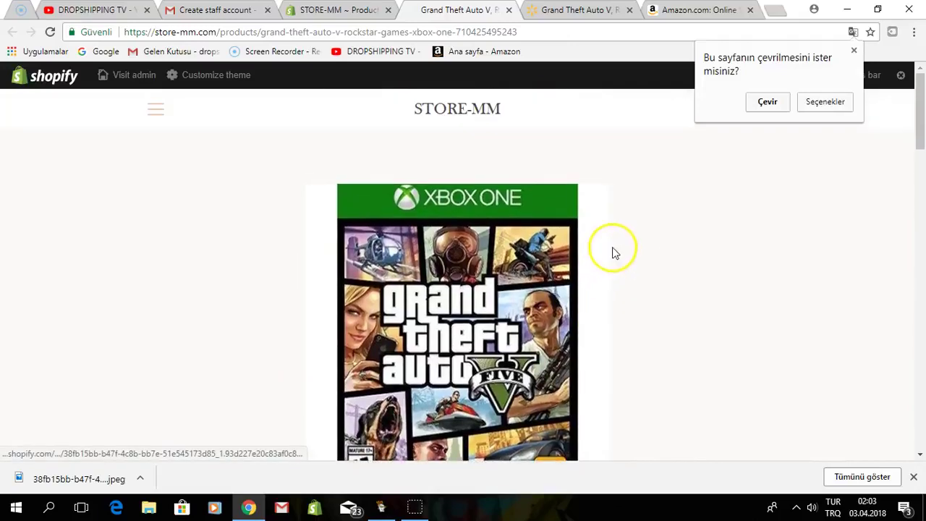
scroll(735, 261, "down", 8)
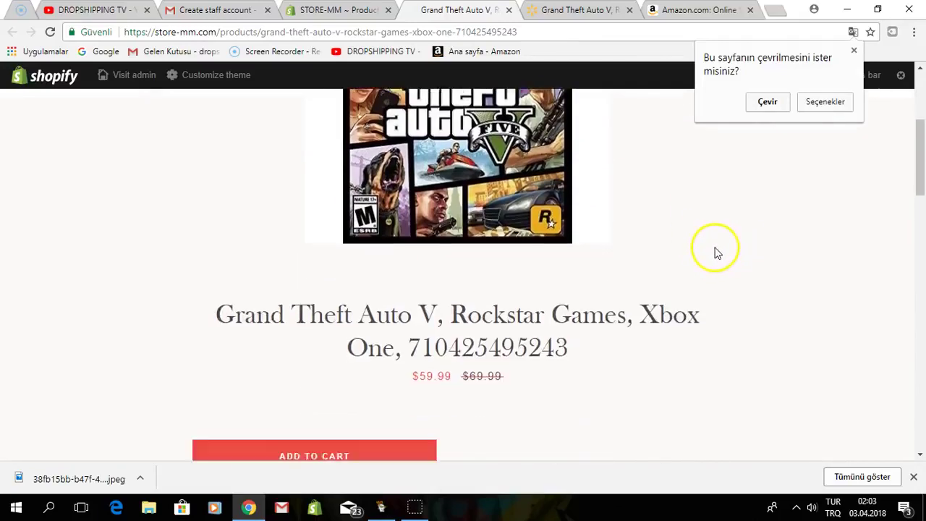
scroll(650, 277, "down", 10)
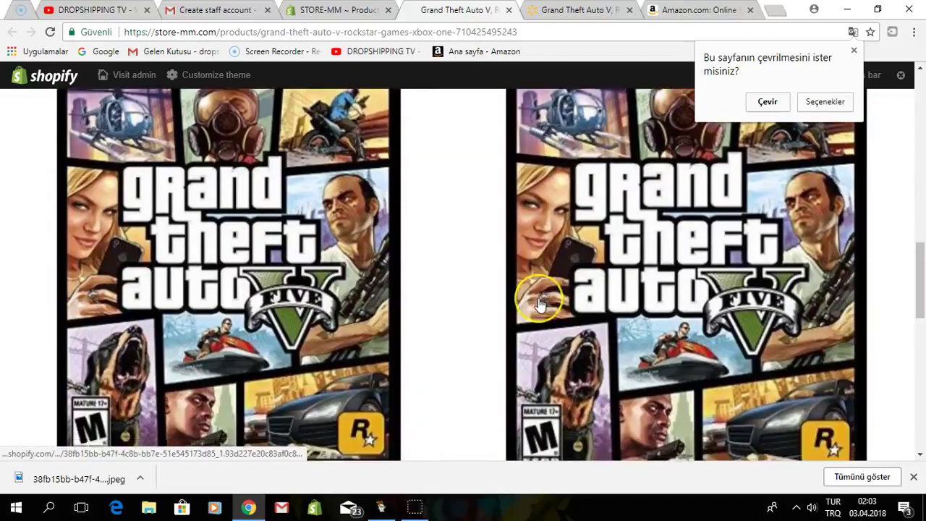
scroll(539, 304, "down", 5)
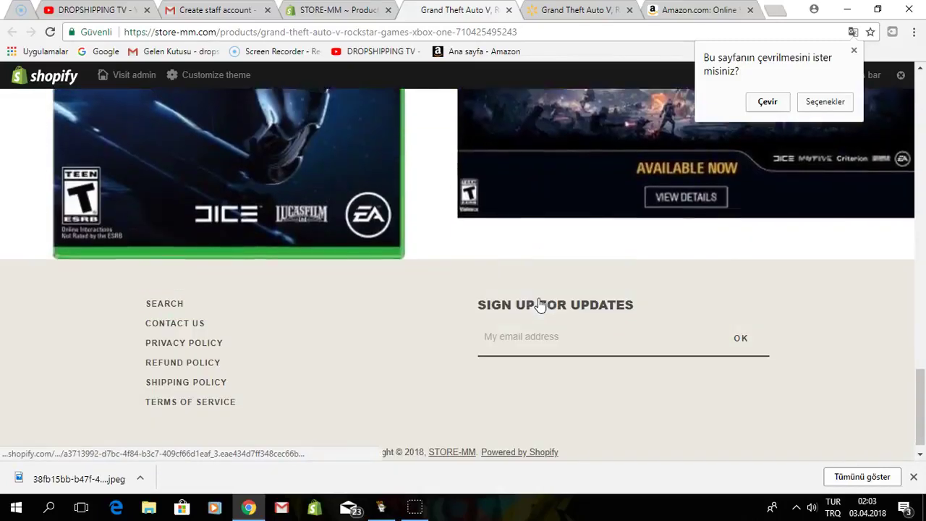
scroll(455, 293, "up", 5)
scroll(479, 290, "up", 15)
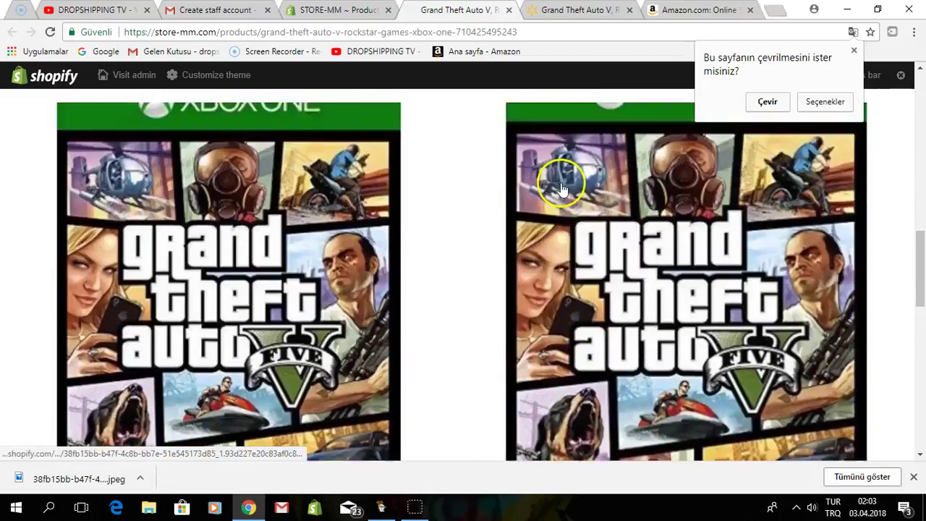
Add the Grand Theft Auto V game to the cart and view the shopping cart
scroll(513, 252, "down", 2)
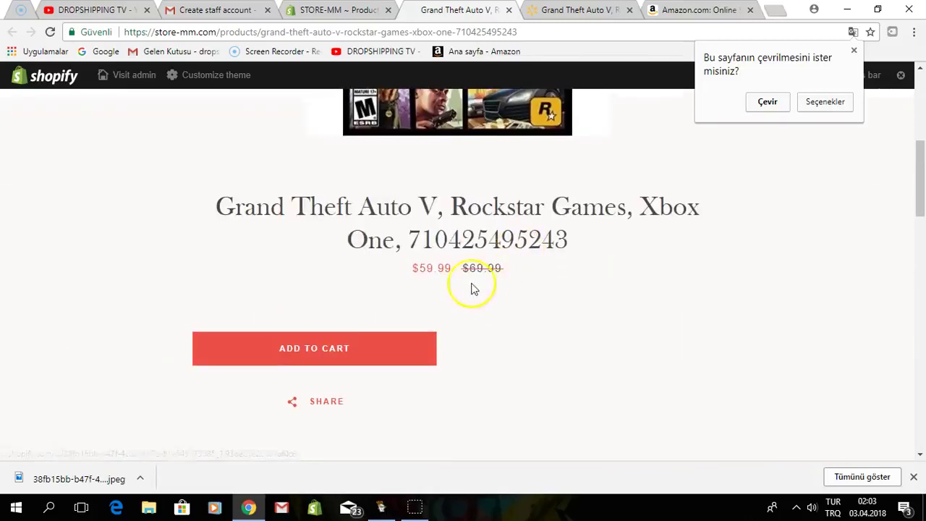
left_click(312, 348)
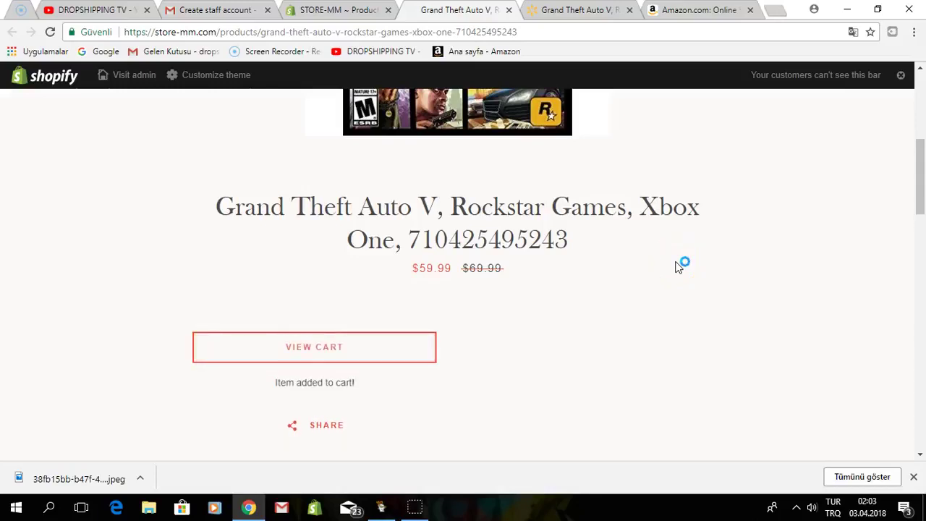
left_click(363, 350)
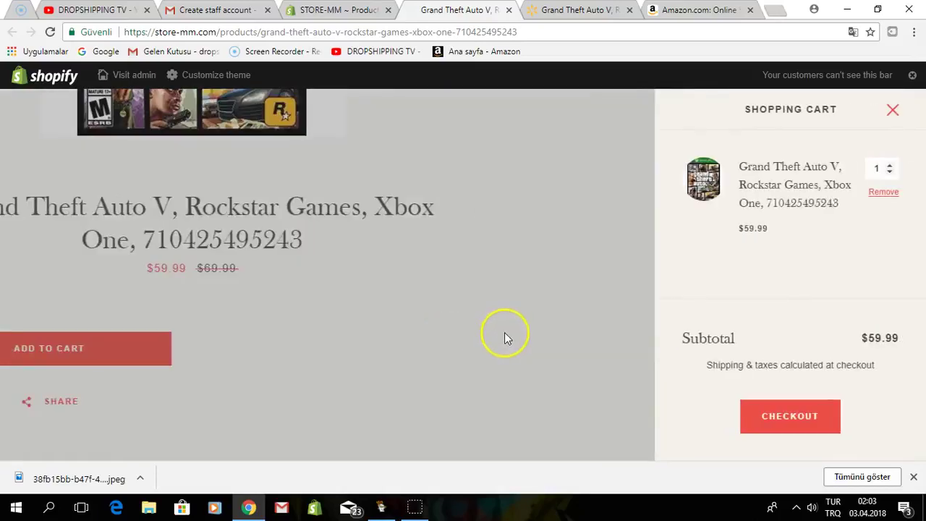